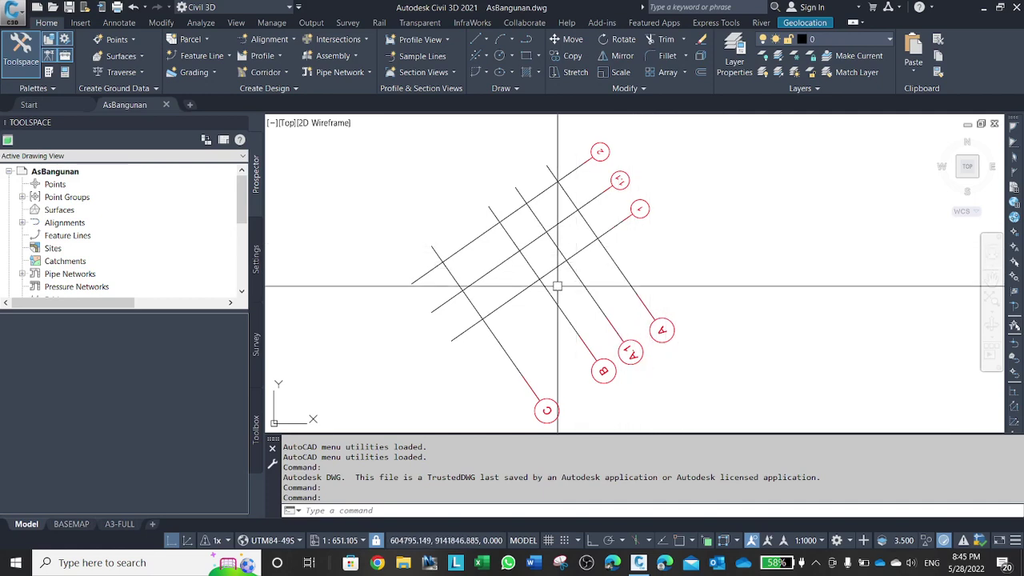
Start APPLOAD and browse to the Data (D:) drive.
{"action": "scroll", "coordinate": [558, 285], "scroll_direction": "up", "scroll_amount": 4}
{"action": "scroll", "coordinate": [557, 286], "scroll_direction": "down", "scroll_amount": 2}
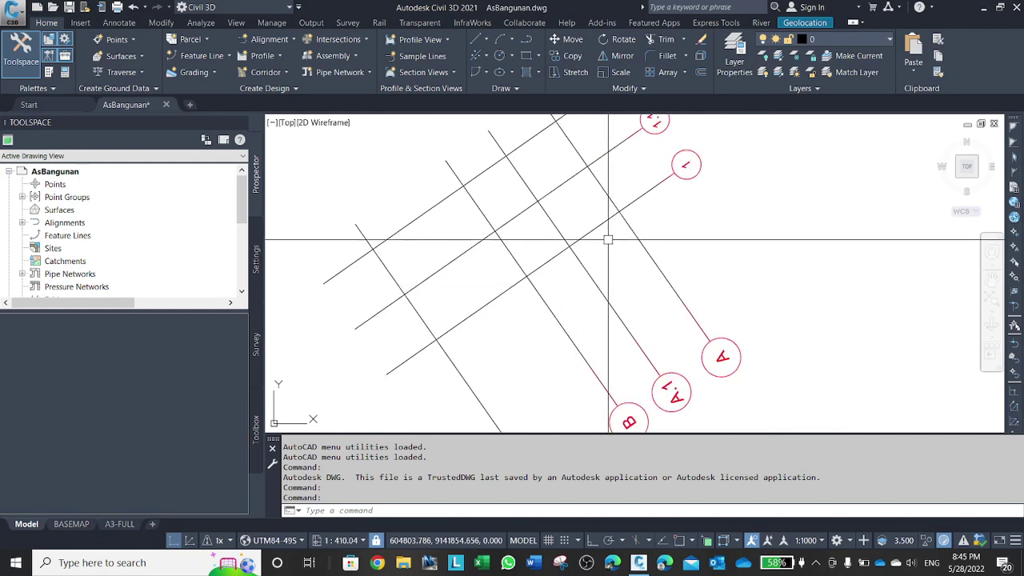
{"action": "scroll", "coordinate": [608, 239], "scroll_direction": "down", "scroll_amount": 2}
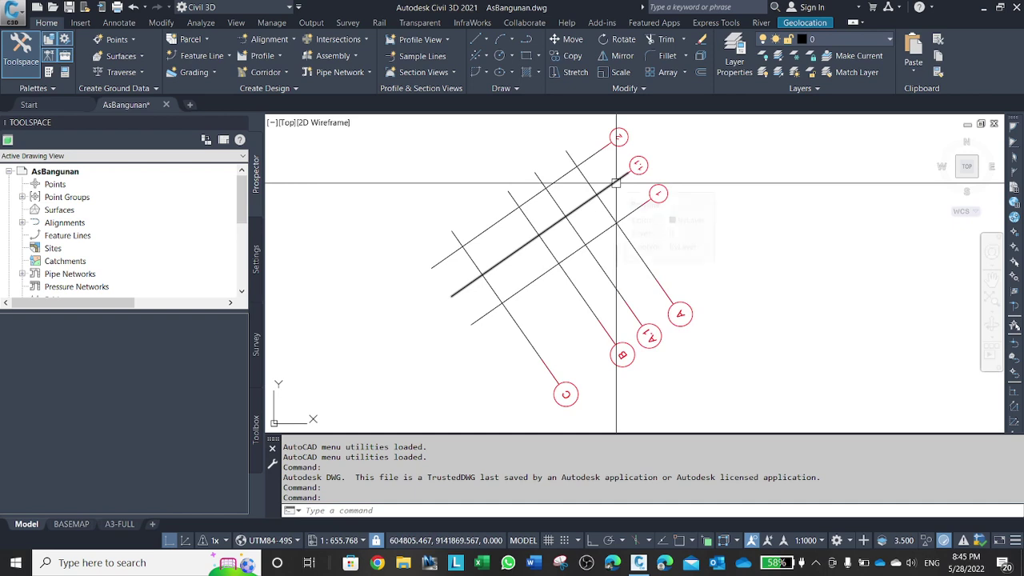
{"action": "left_click", "coordinate": [468, 507]}
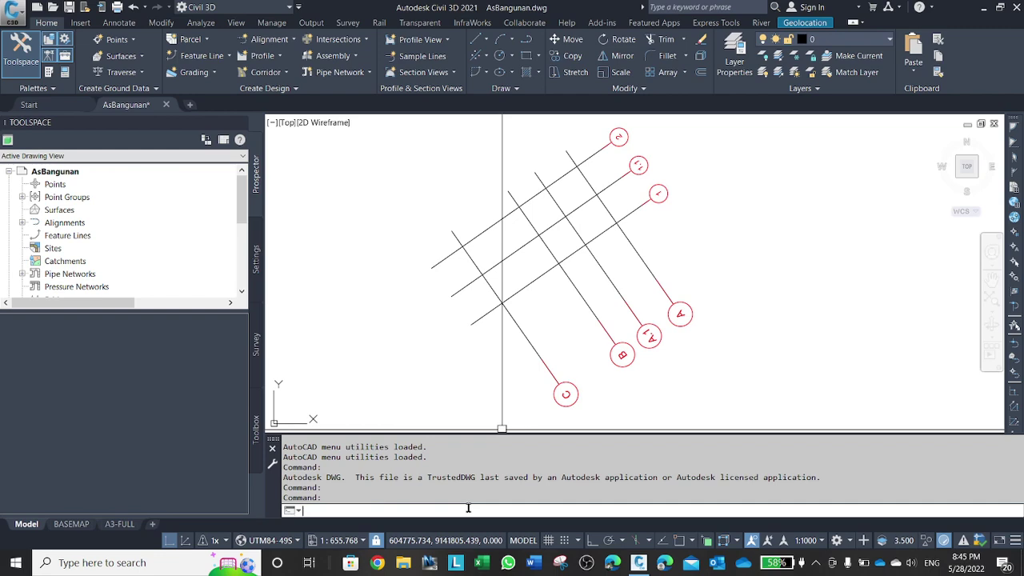
{"action": "type", "text": "AP"}
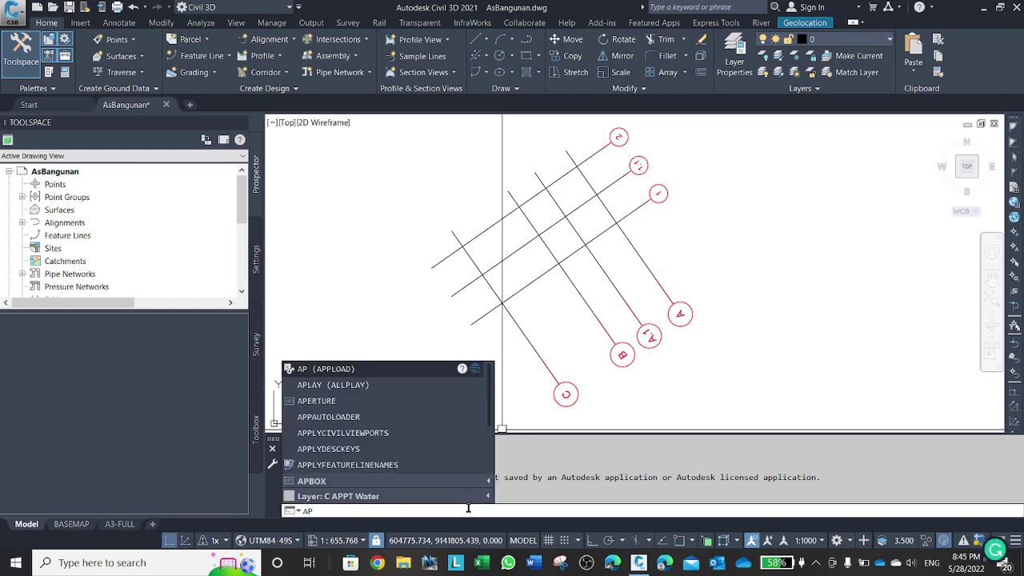
{"action": "type", "text": "Plo"}
{"action": "key", "text": "Return"}
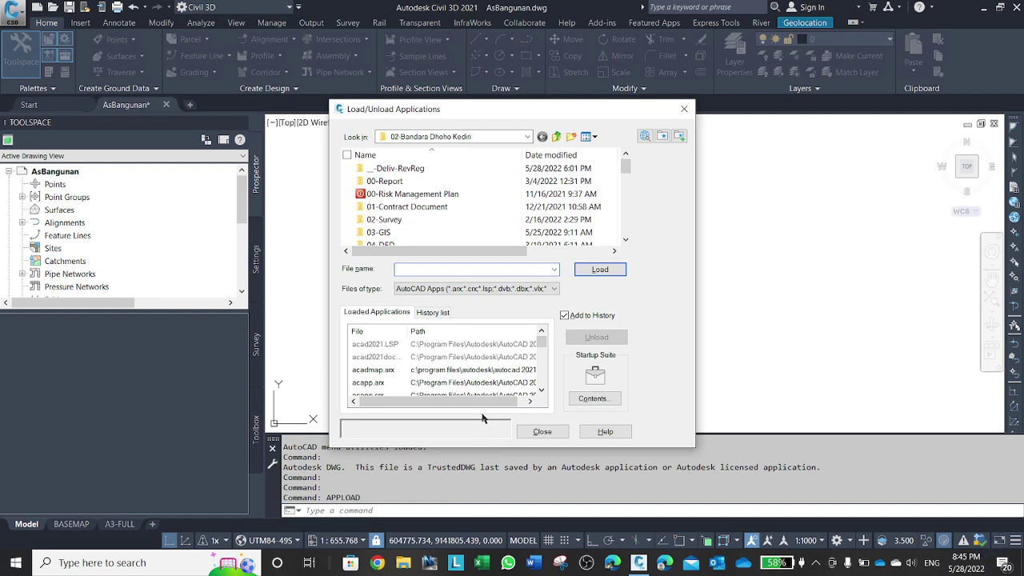
{"action": "left_click", "coordinate": [483, 137]}
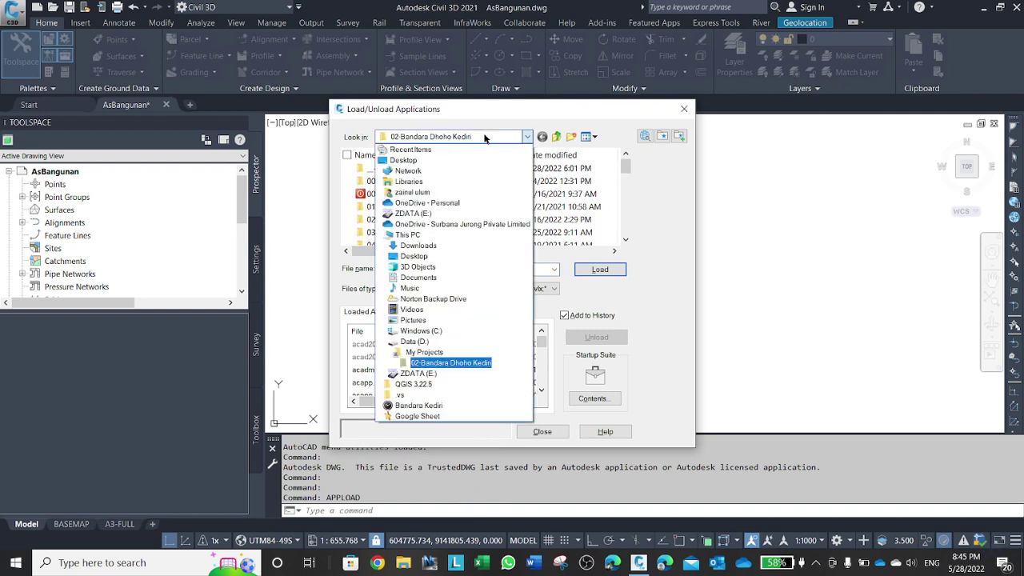
{"action": "left_click", "coordinate": [422, 343]}
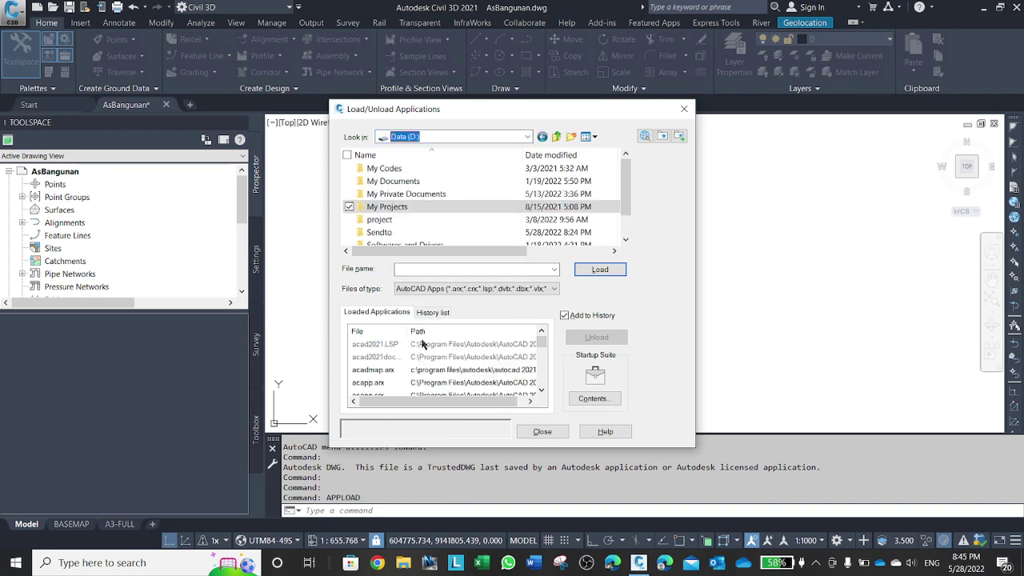
Load coordAtIntersect.lsp from Downloads, choosing Always Load, and close the loader.
{"action": "left_click", "coordinate": [496, 139]}
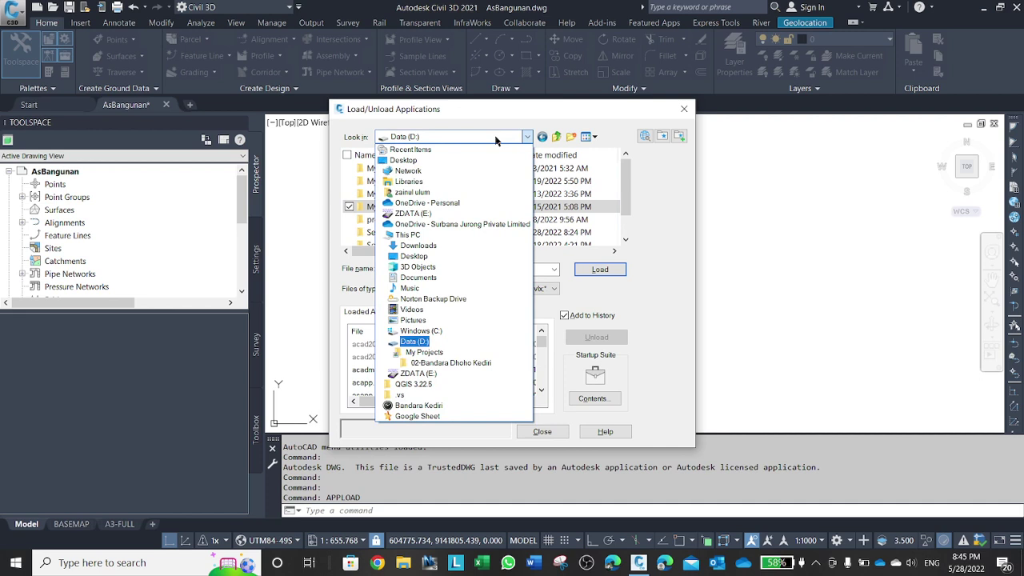
{"action": "left_click", "coordinate": [422, 246]}
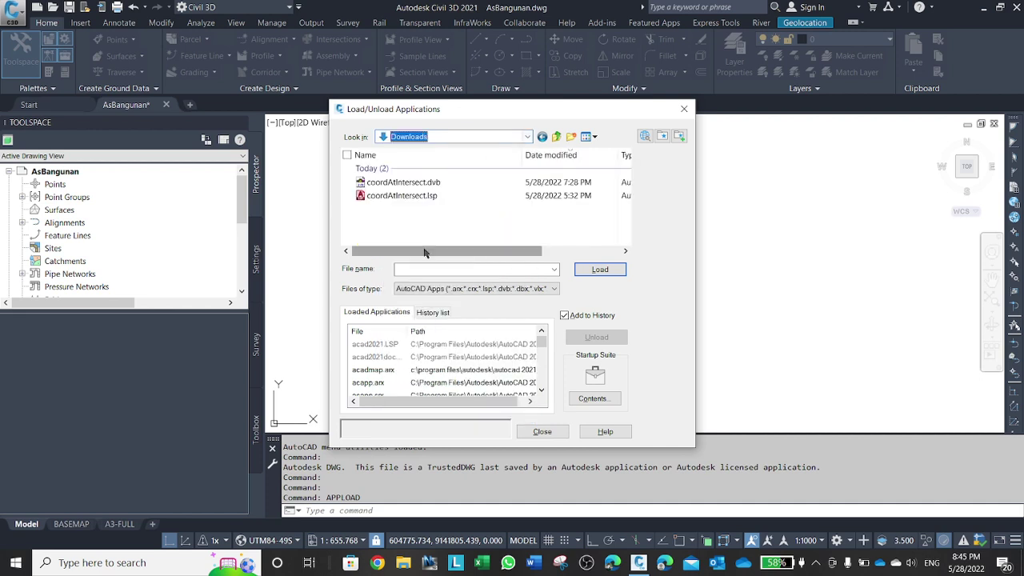
{"action": "left_click", "coordinate": [413, 198]}
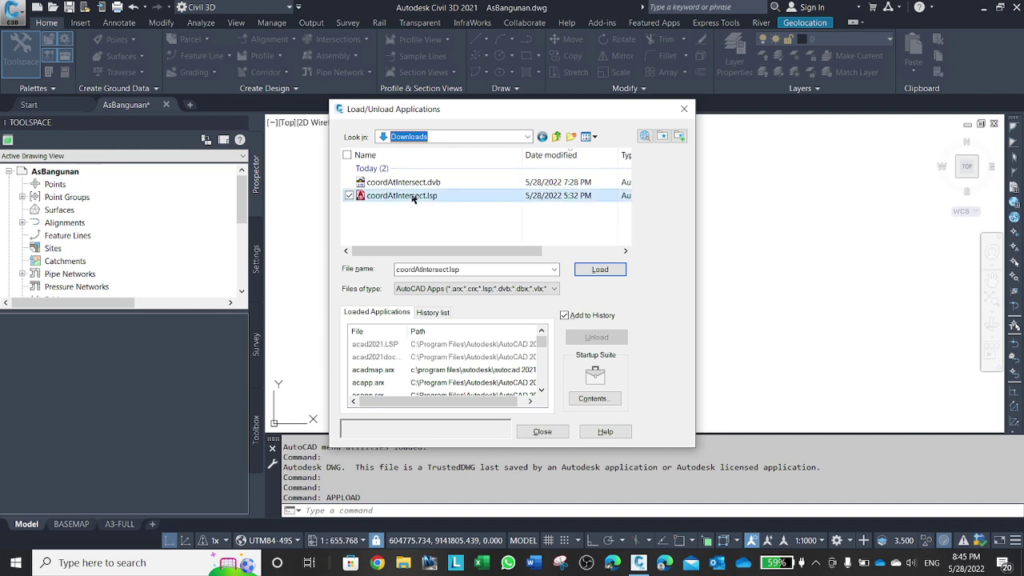
{"action": "left_click", "coordinate": [609, 276]}
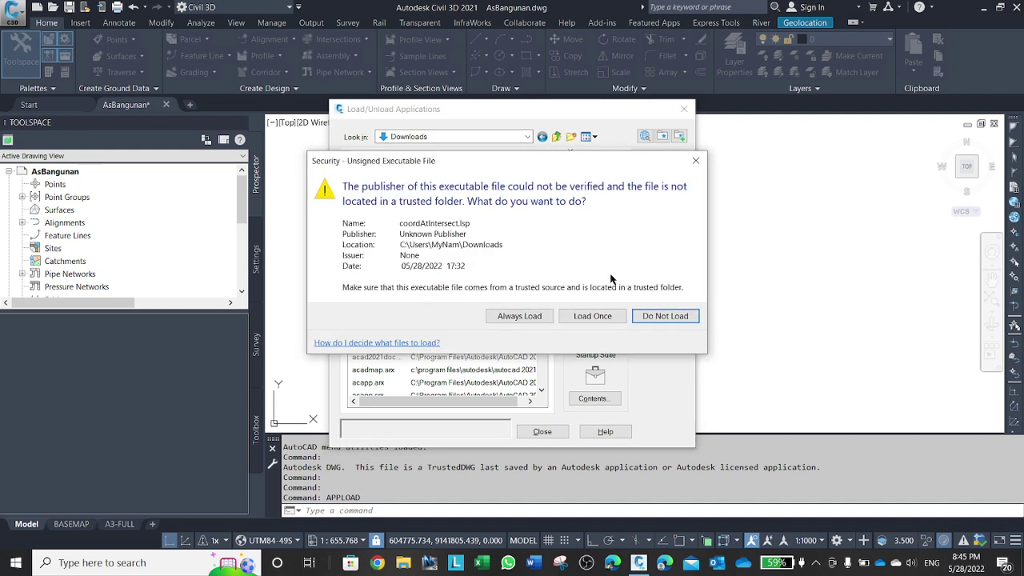
{"action": "left_click", "coordinate": [532, 319]}
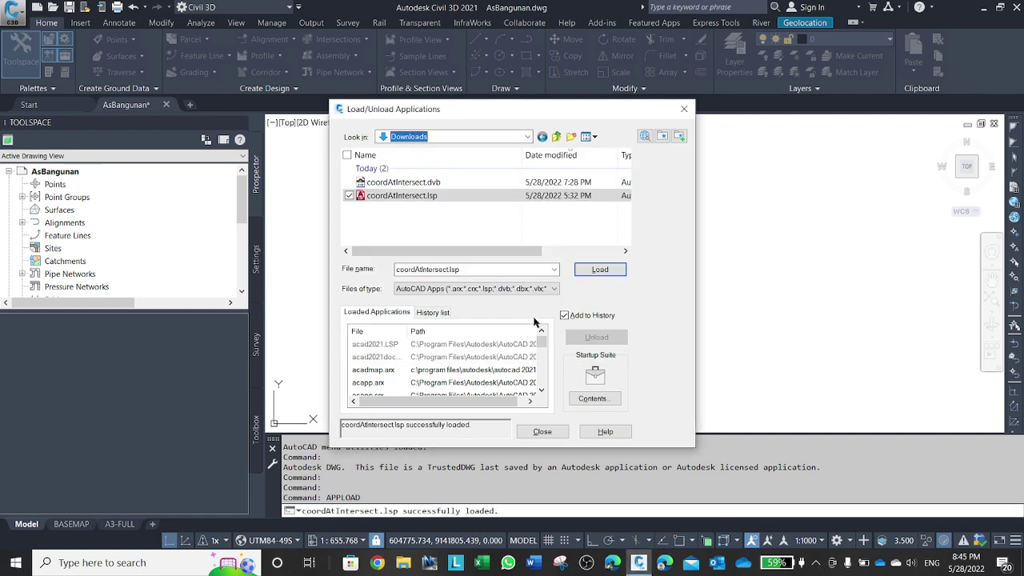
{"action": "left_click", "coordinate": [543, 432]}
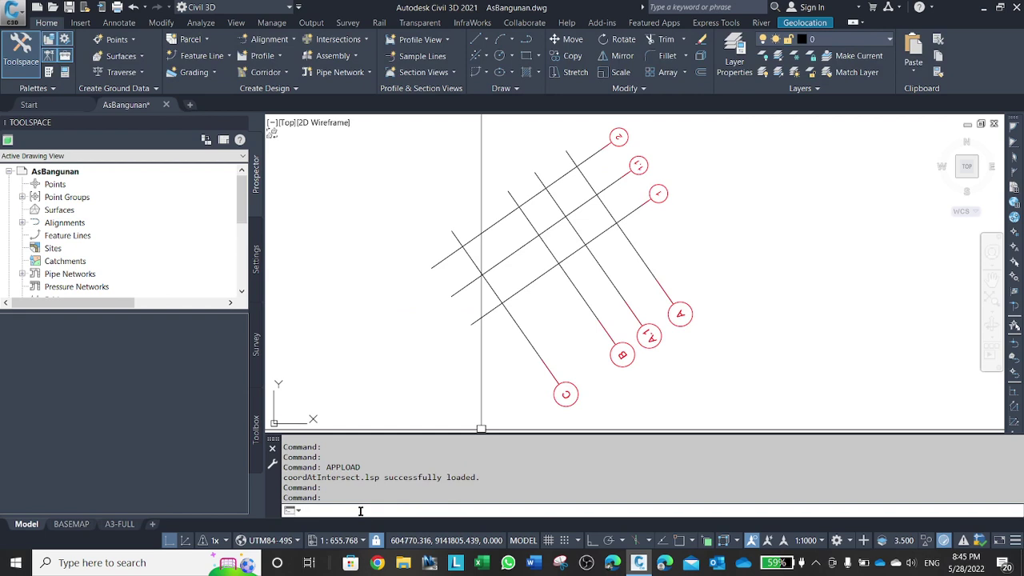
{"action": "left_click", "coordinate": [653, 510]}
Run Z_XYATGRID and select grid lines A, A.1, B and C as rows.
{"action": "type", "text": "z_"}
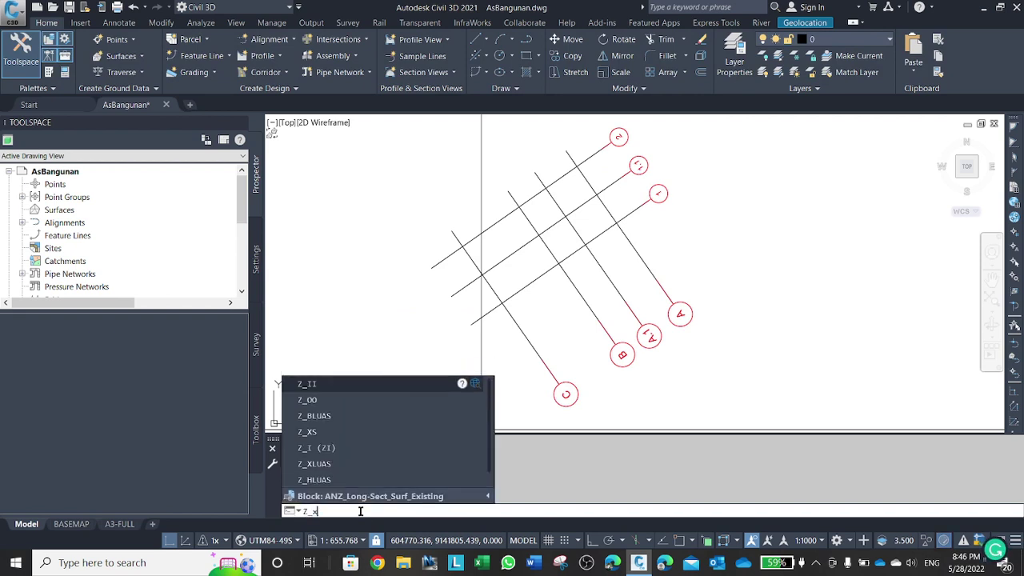
{"action": "type", "text": "xyz"}
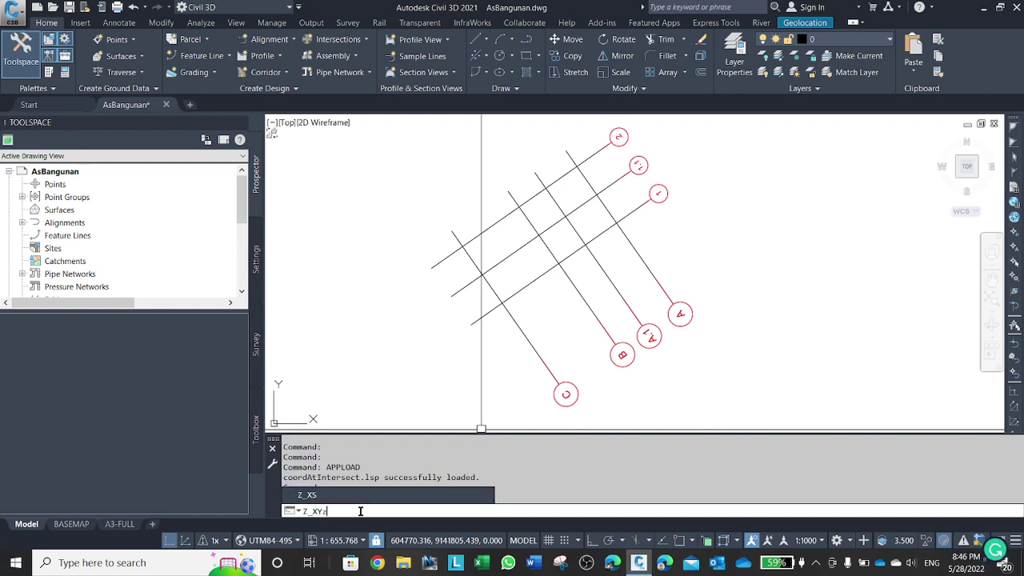
{"action": "key", "text": "BackSpace"}
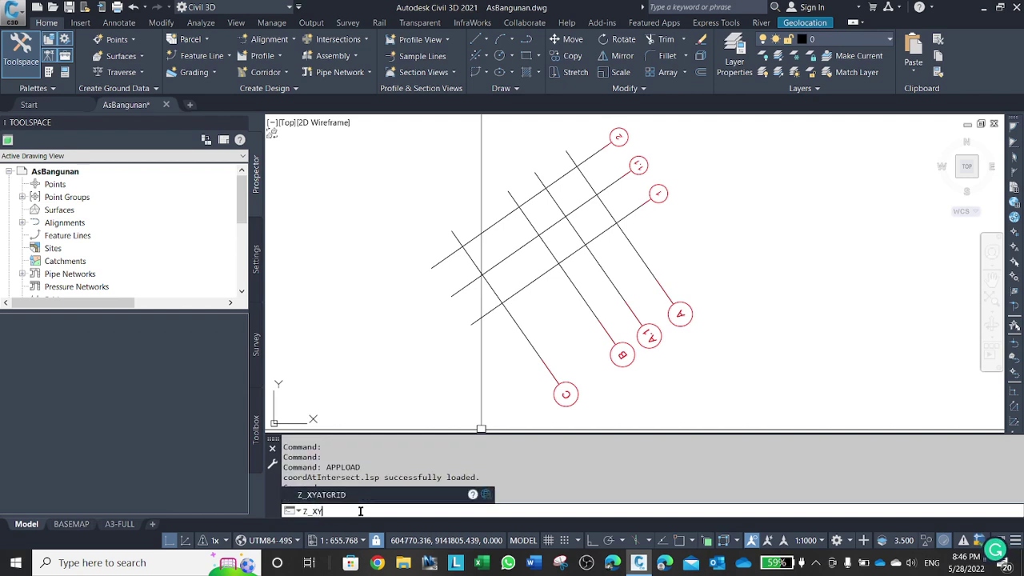
{"action": "type", "text": "ATG"}
{"action": "type", "text": "Rid"}
{"action": "key", "text": "Return"}
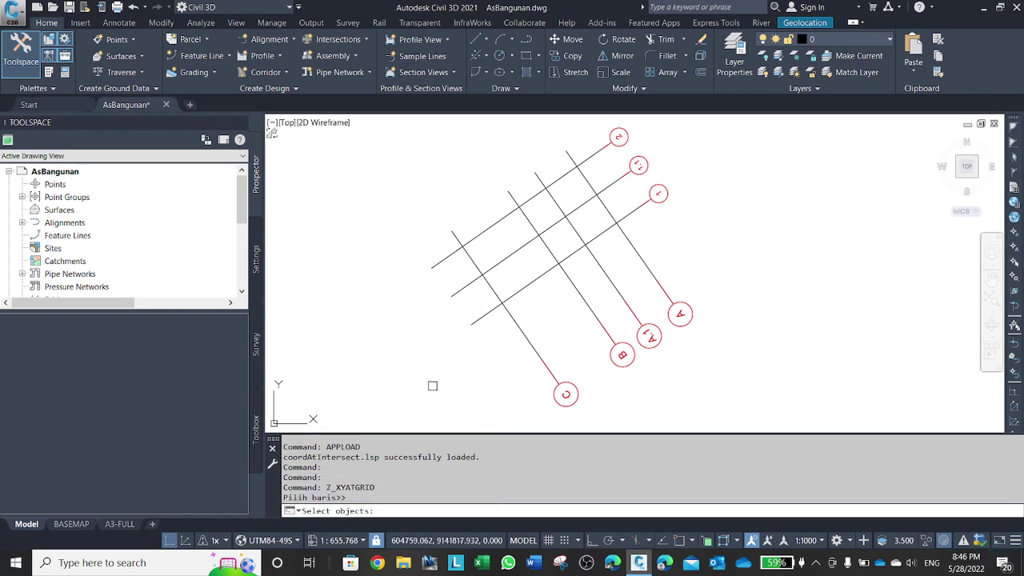
{"action": "left_click", "coordinate": [629, 247]}
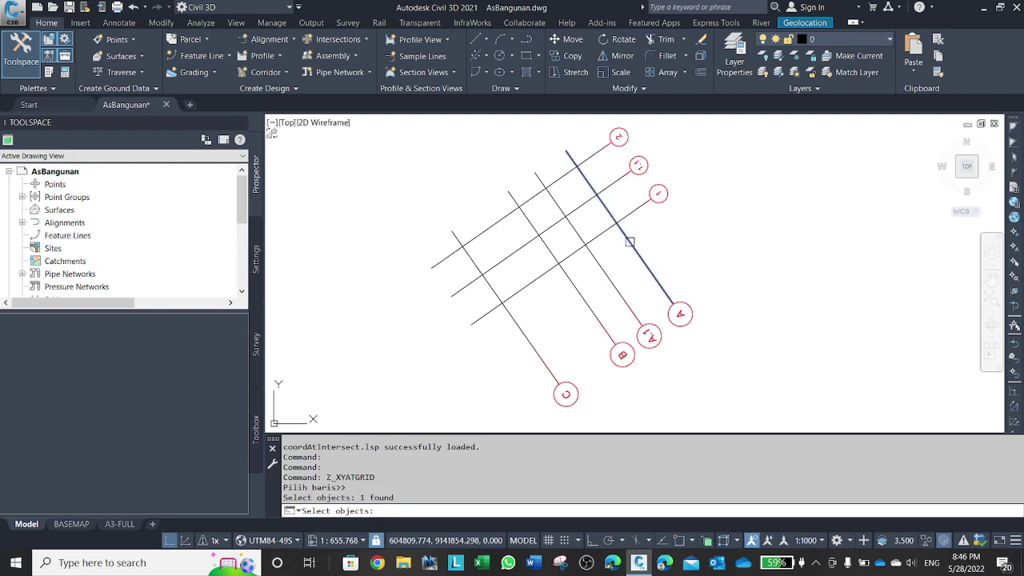
{"action": "left_click", "coordinate": [595, 260]}
{"action": "left_click", "coordinate": [573, 284]}
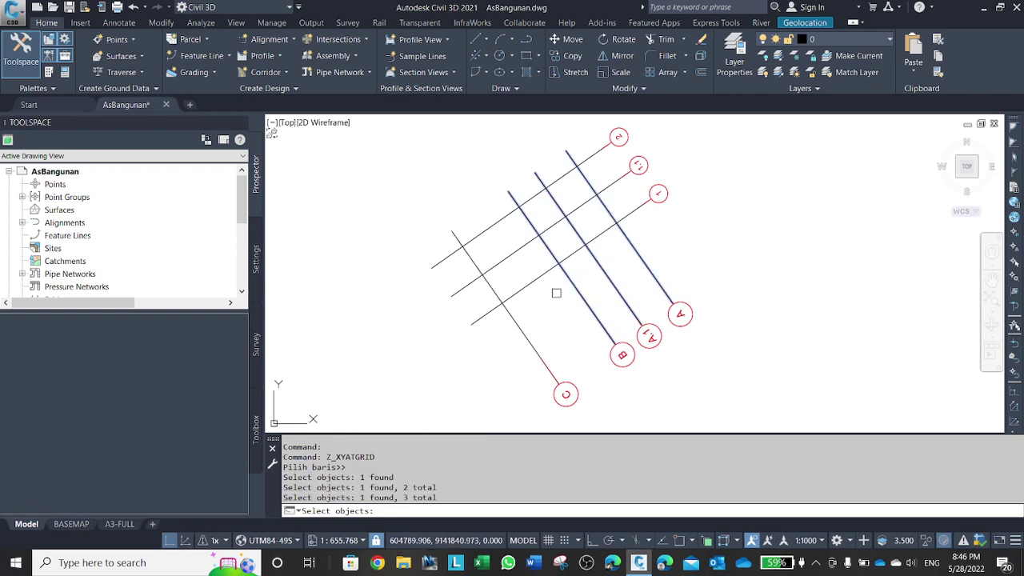
{"action": "left_click", "coordinate": [521, 328]}
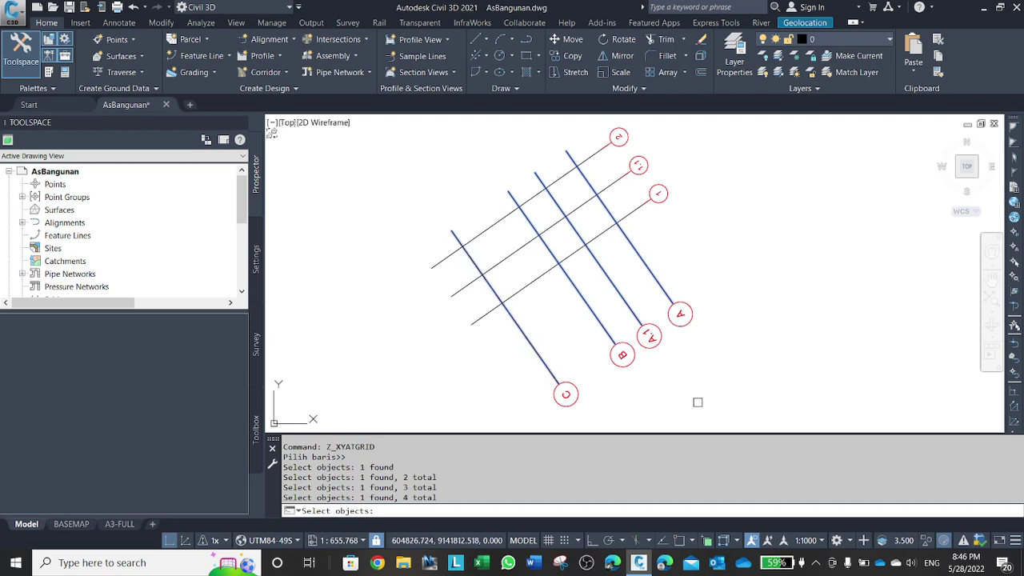
{"action": "key", "text": "Return"}
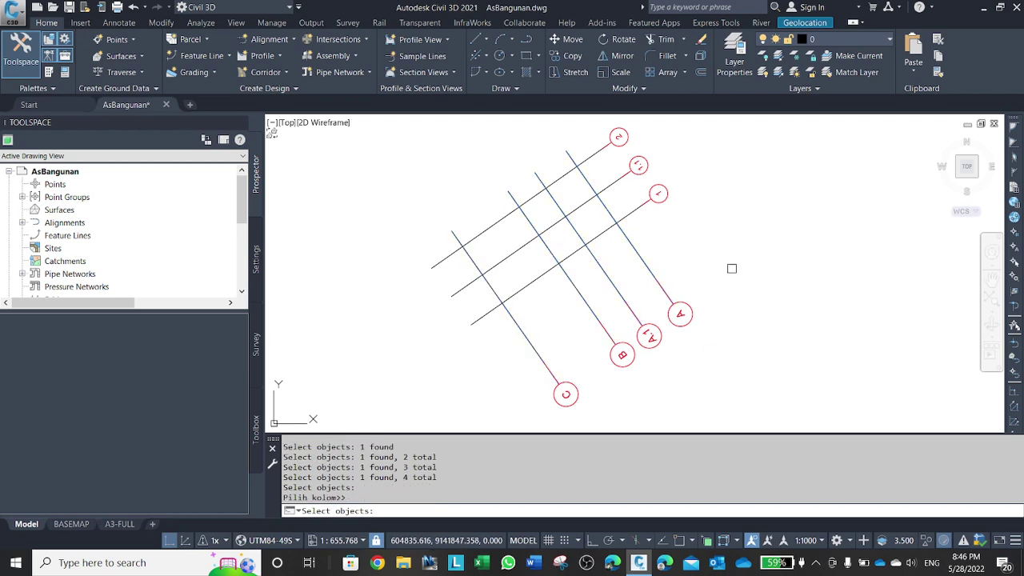
Select the three cross lines as columns to export the intersections to AsBangunan.csv.
{"action": "left_click", "coordinate": [530, 287]}
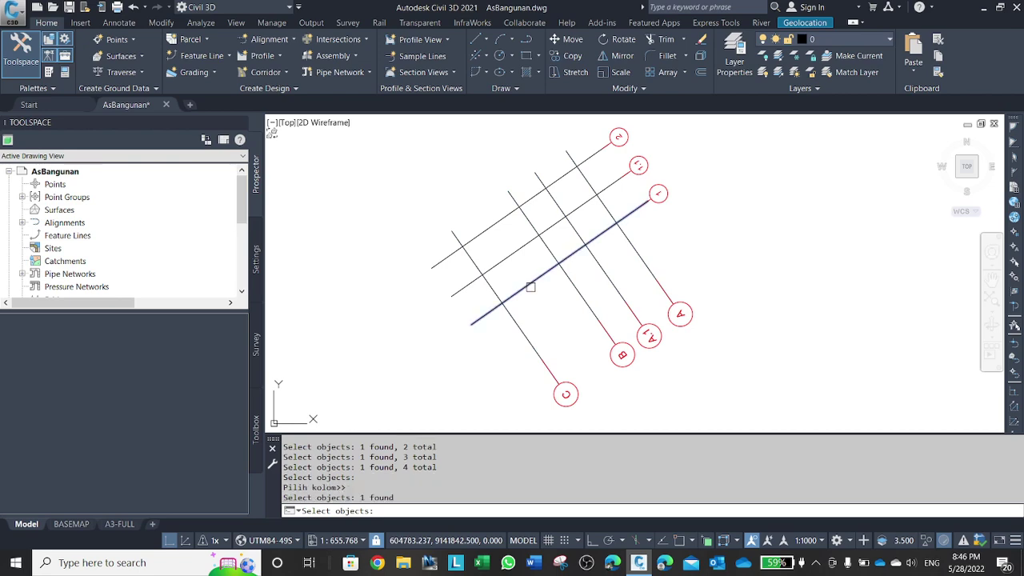
{"action": "left_click", "coordinate": [518, 253]}
{"action": "left_click", "coordinate": [501, 218]}
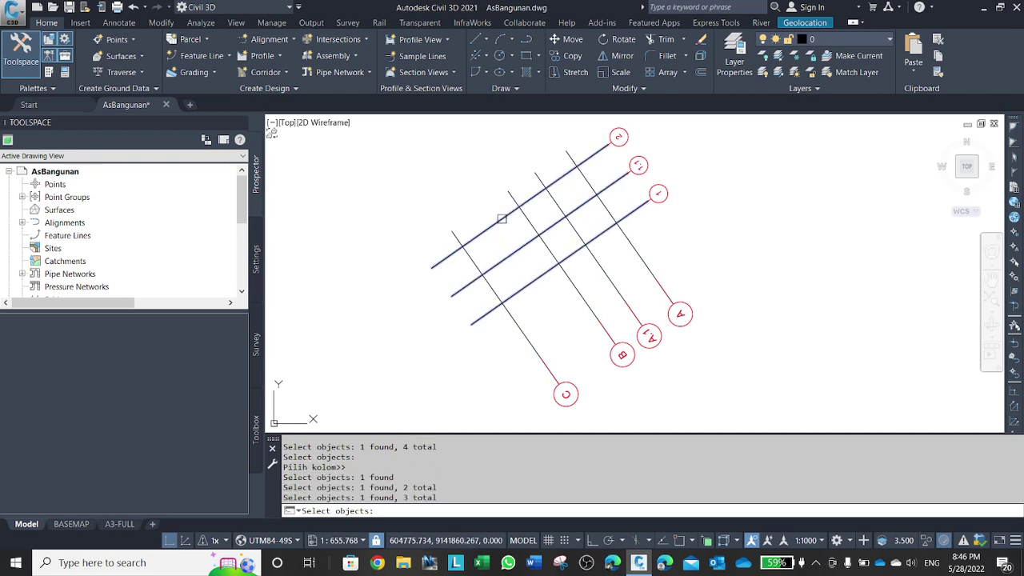
{"action": "key", "text": "Return"}
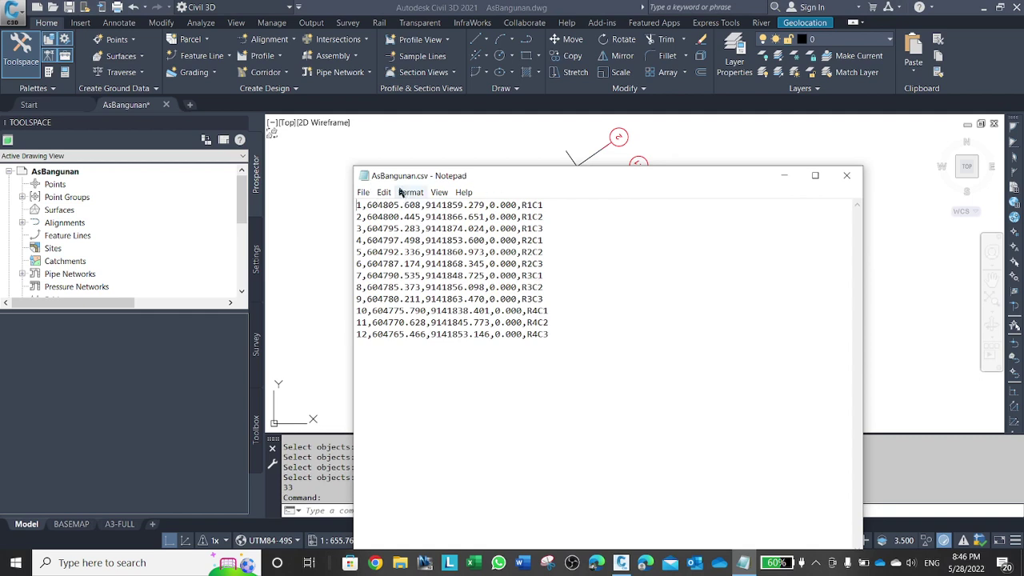
Move the AsBangunan.csv Notepad window aside and back to compare it with the grid drawing.
{"action": "left_click_drag", "start_coordinate": [521, 181], "coordinate": [525, 260]}
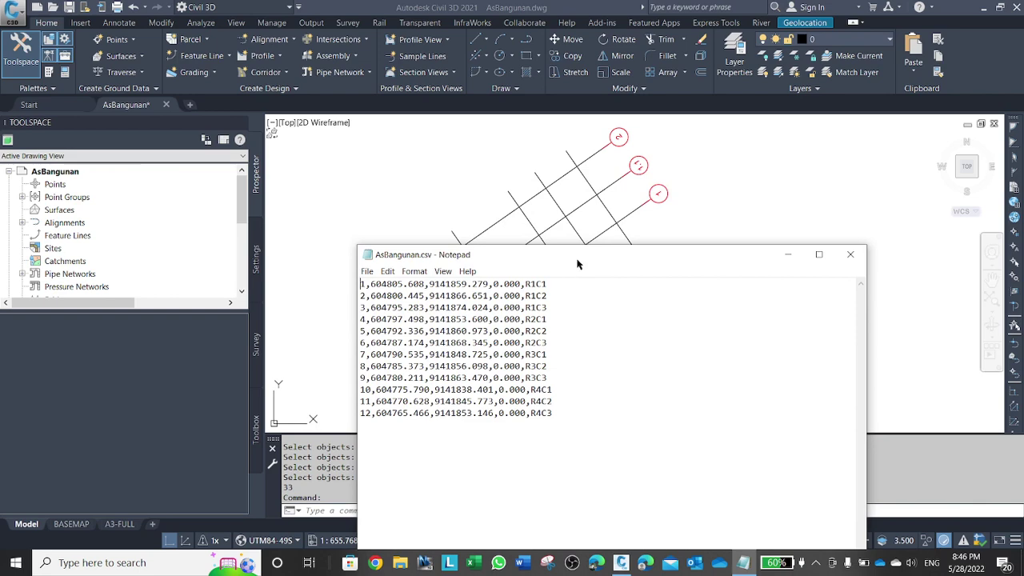
{"action": "left_click_drag", "start_coordinate": [578, 264], "coordinate": [883, 372]}
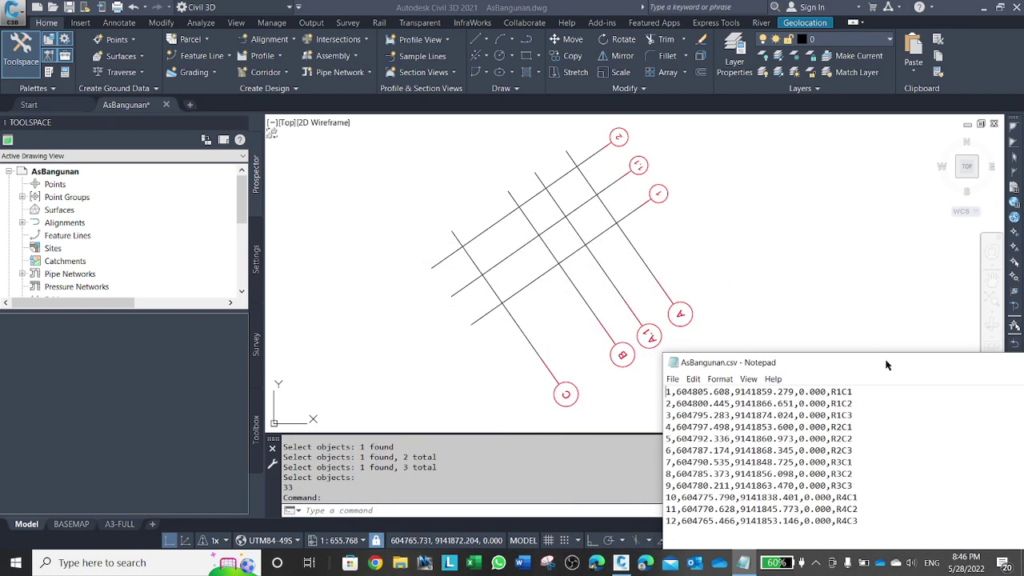
{"action": "left_click_drag", "start_coordinate": [886, 364], "coordinate": [623, 227]}
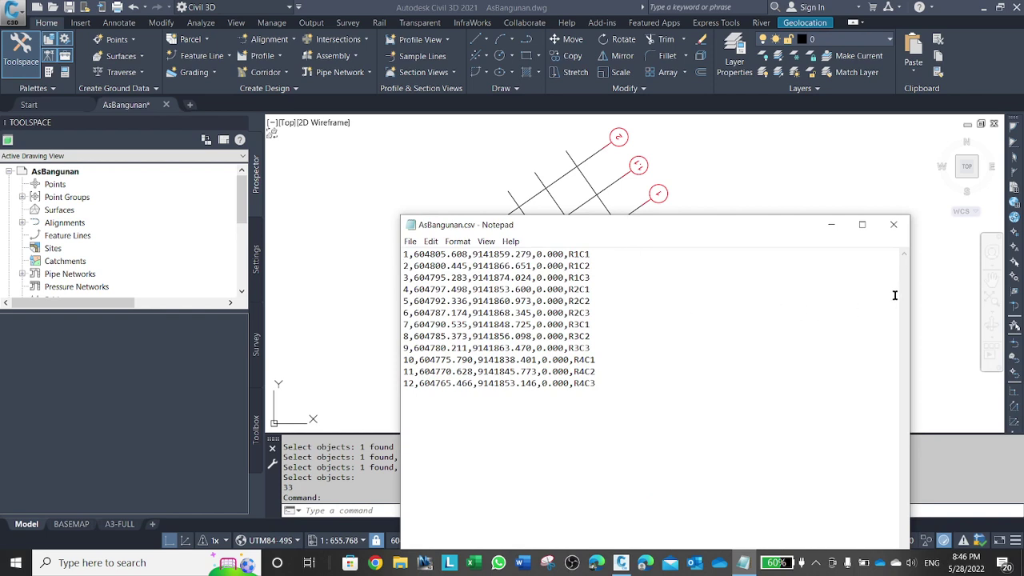
Close the CSV, then load coordAtIntersect.dvb via VBALOAD with Always Load and macros enabled.
{"action": "left_click", "coordinate": [893, 224]}
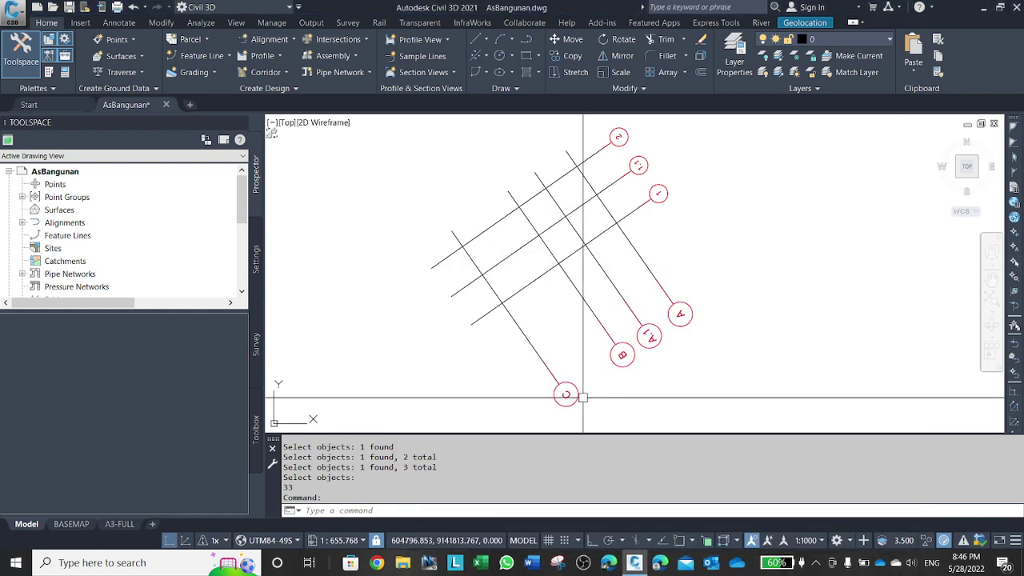
{"action": "left_click", "coordinate": [334, 510]}
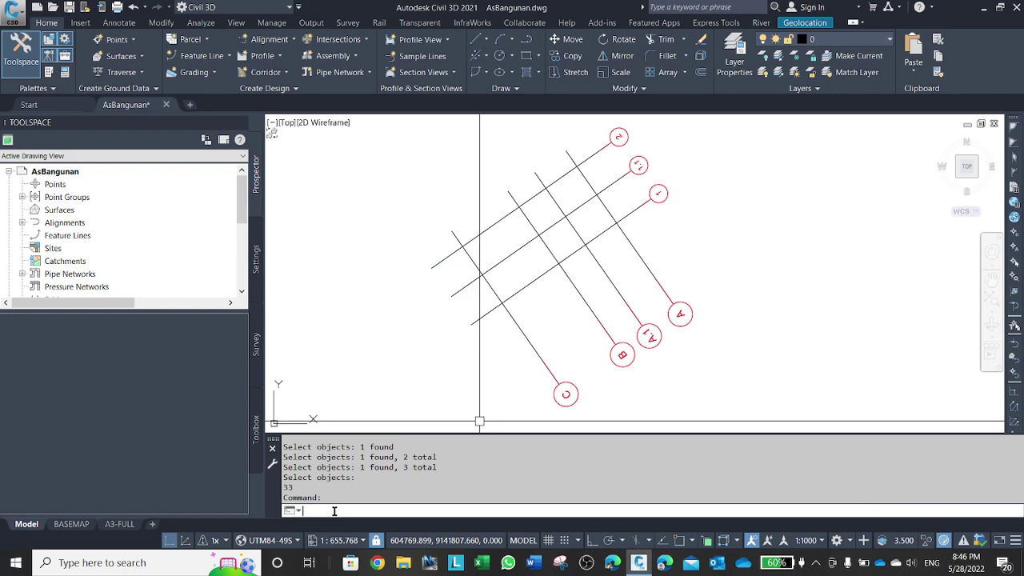
{"action": "type", "text": "VBa"}
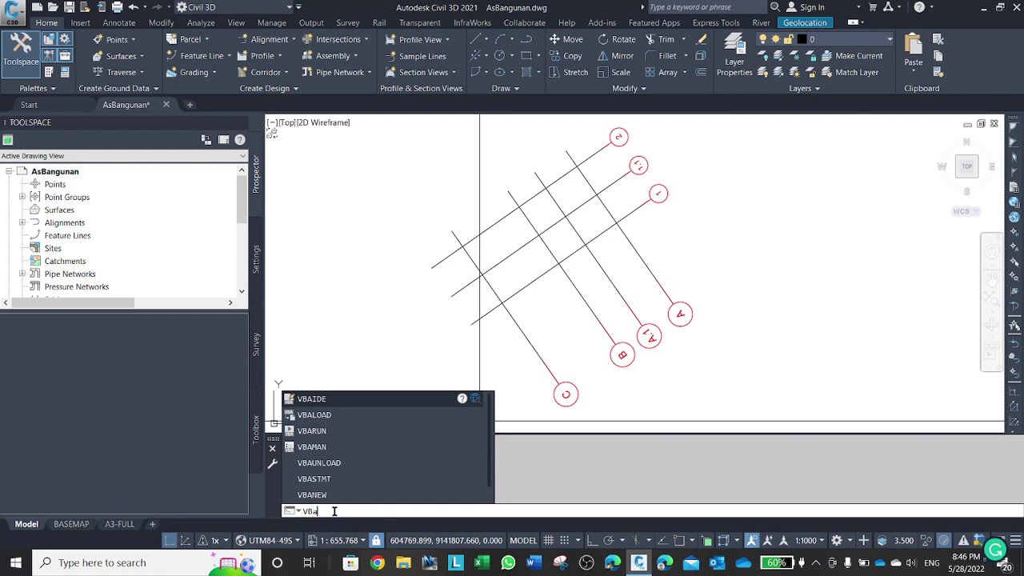
{"action": "type", "text": "LOA"}
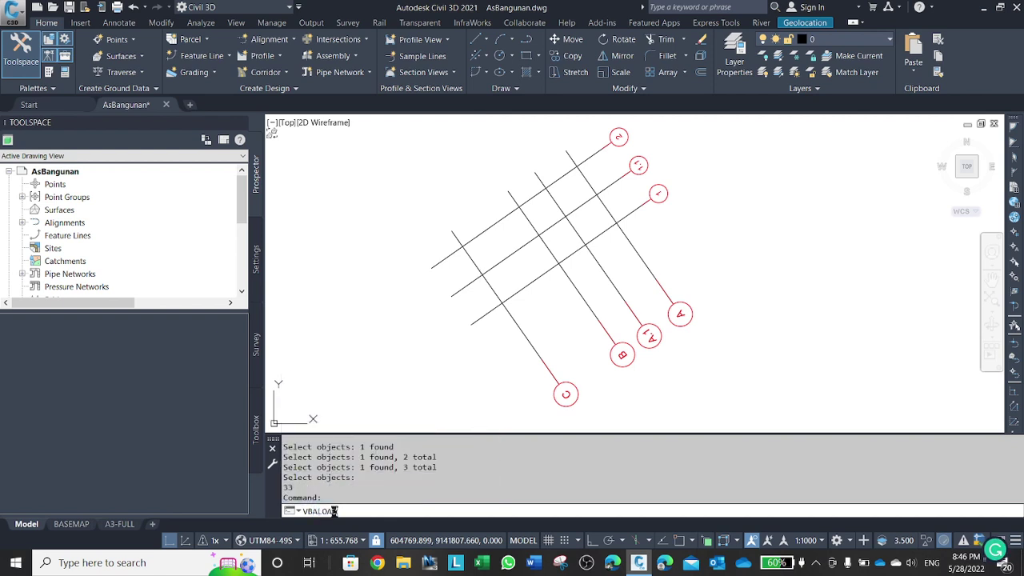
{"action": "type", "text": "D"}
{"action": "key", "text": "Return"}
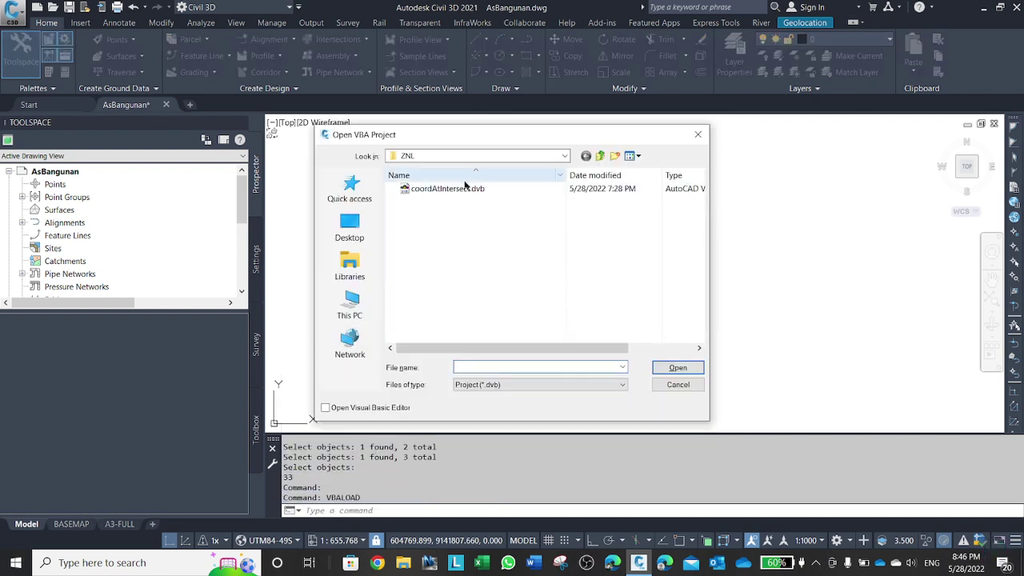
{"action": "left_click", "coordinate": [452, 187]}
{"action": "left_click", "coordinate": [684, 368]}
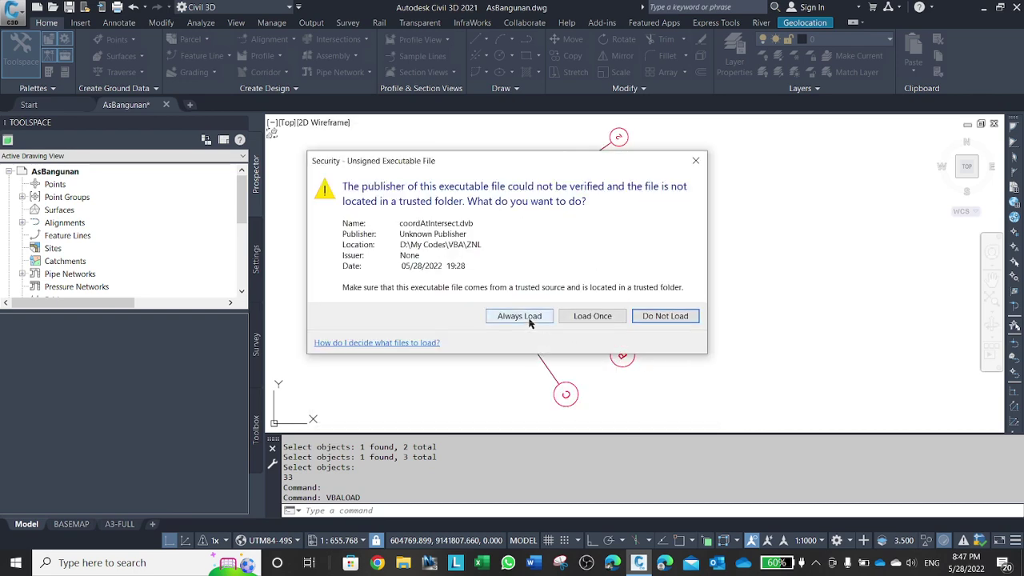
{"action": "left_click", "coordinate": [529, 320]}
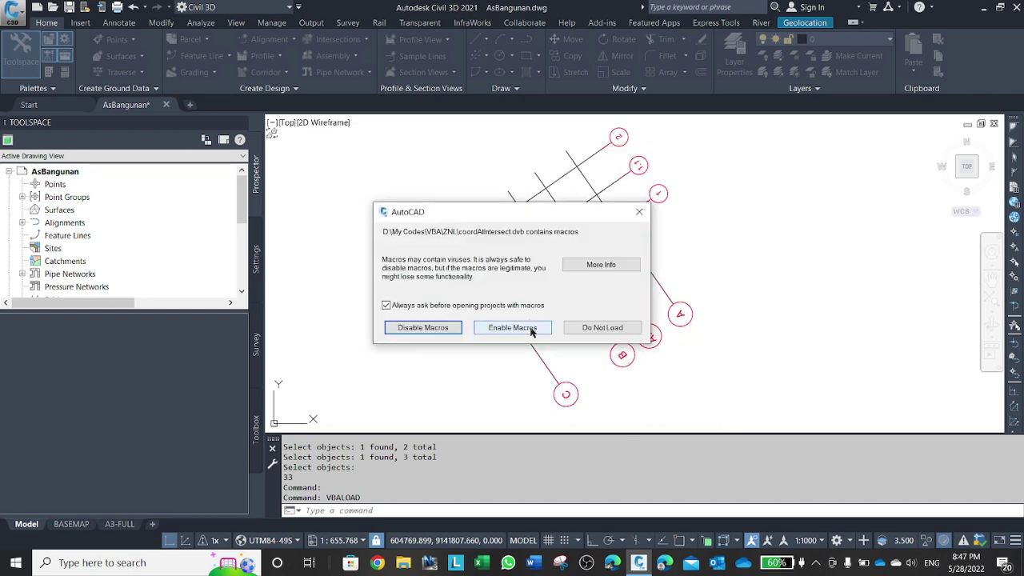
{"action": "left_click", "coordinate": [529, 328]}
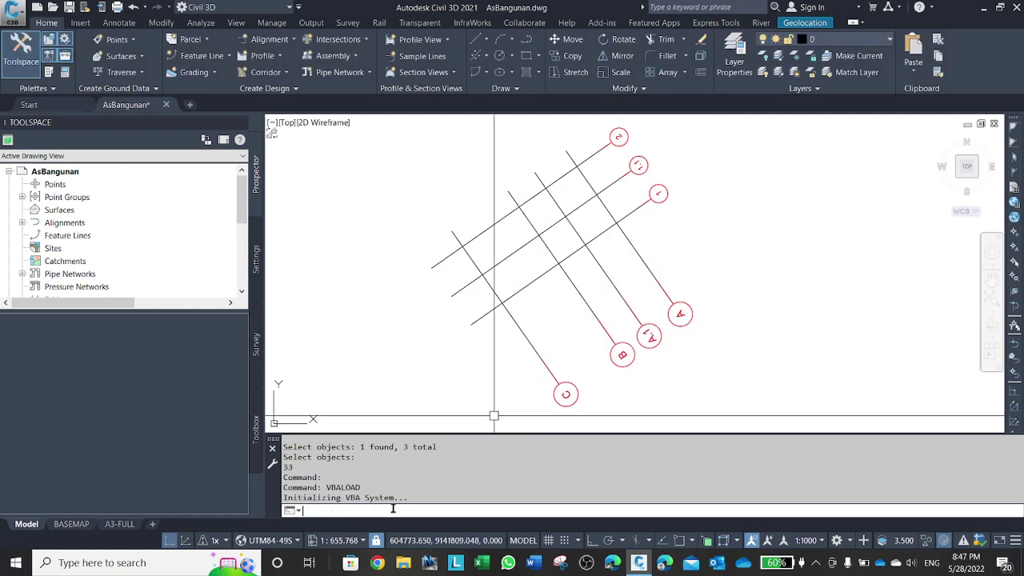
Run the Module1.z_xyatgrid macro through VBARUN.
{"action": "type", "text": "VBA"}
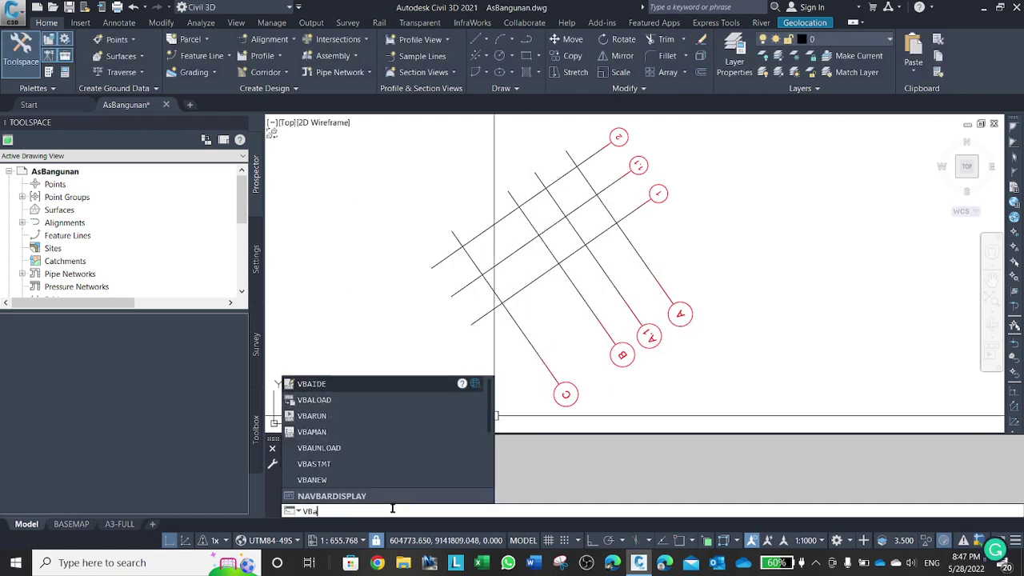
{"action": "type", "text": "RUN"}
{"action": "key", "text": "Return"}
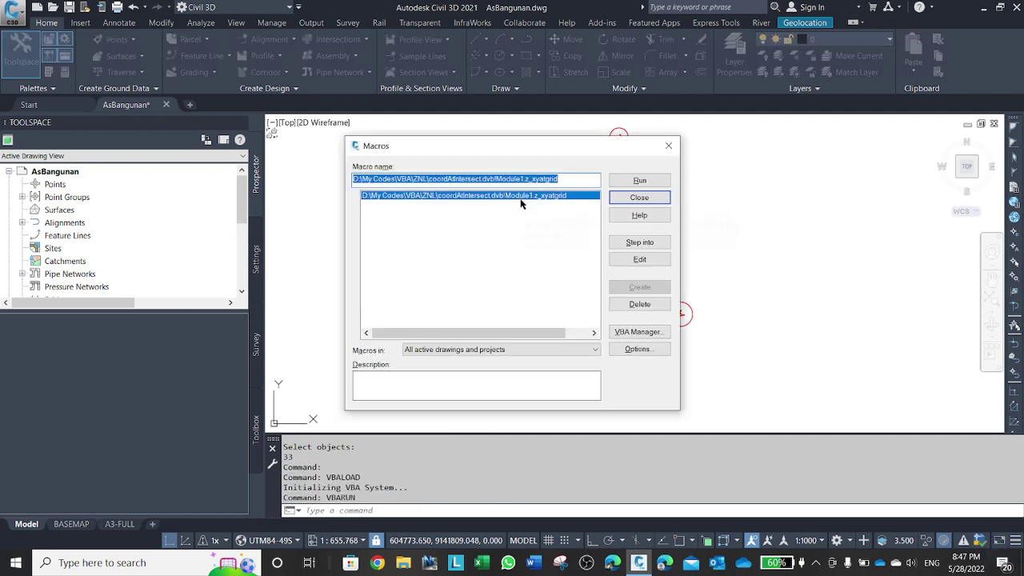
{"action": "left_click", "coordinate": [645, 181]}
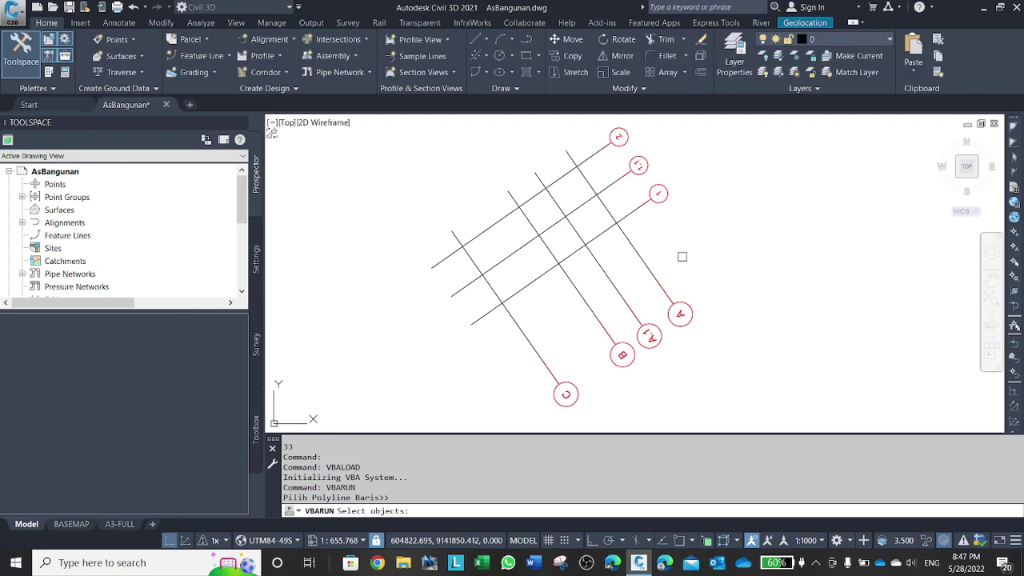
Pick grid lines A, A.1, B and C as the row lines.
{"action": "left_click", "coordinate": [630, 238]}
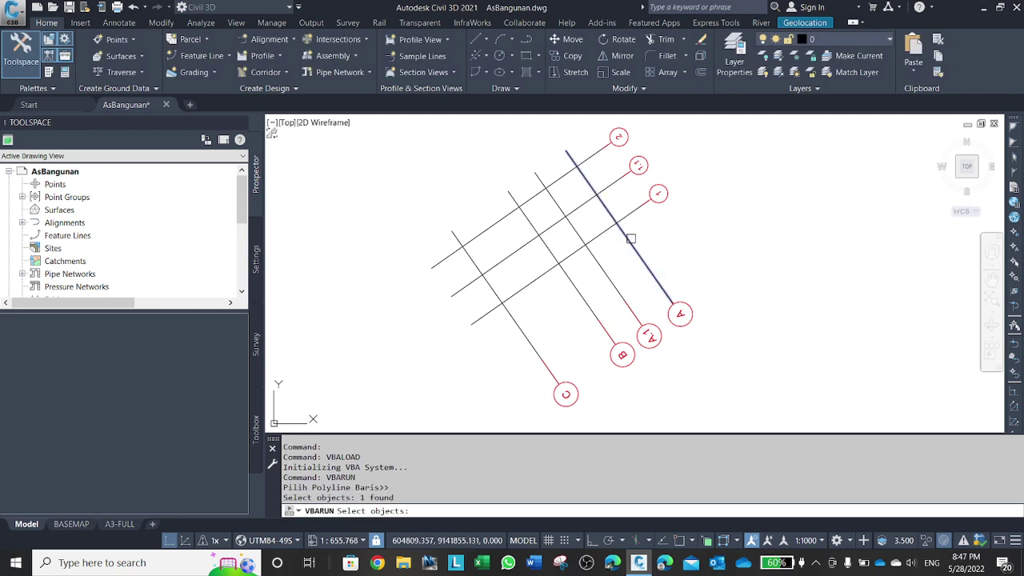
{"action": "left_click", "coordinate": [598, 258]}
{"action": "left_click", "coordinate": [571, 281]}
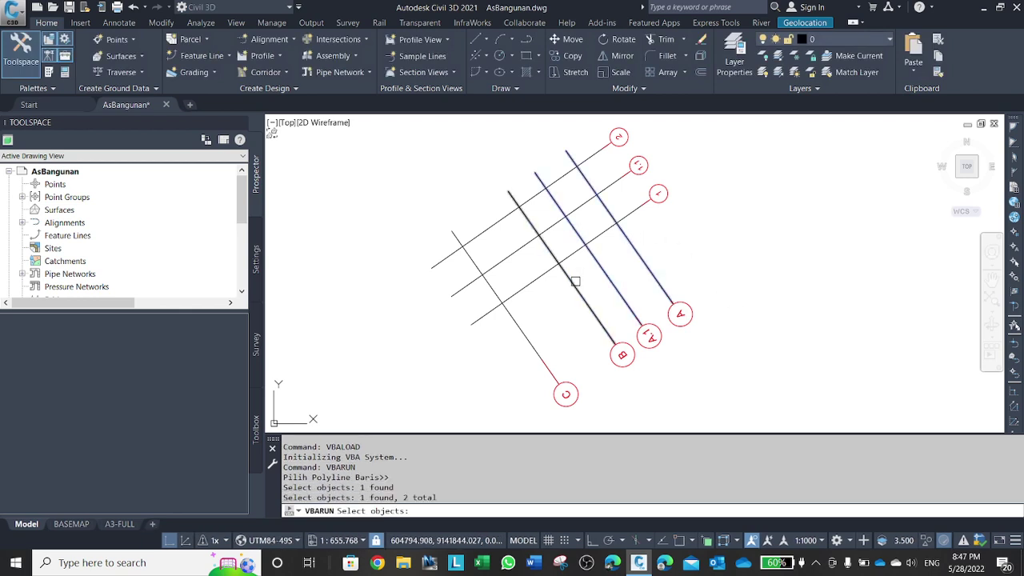
{"action": "left_click", "coordinate": [516, 323]}
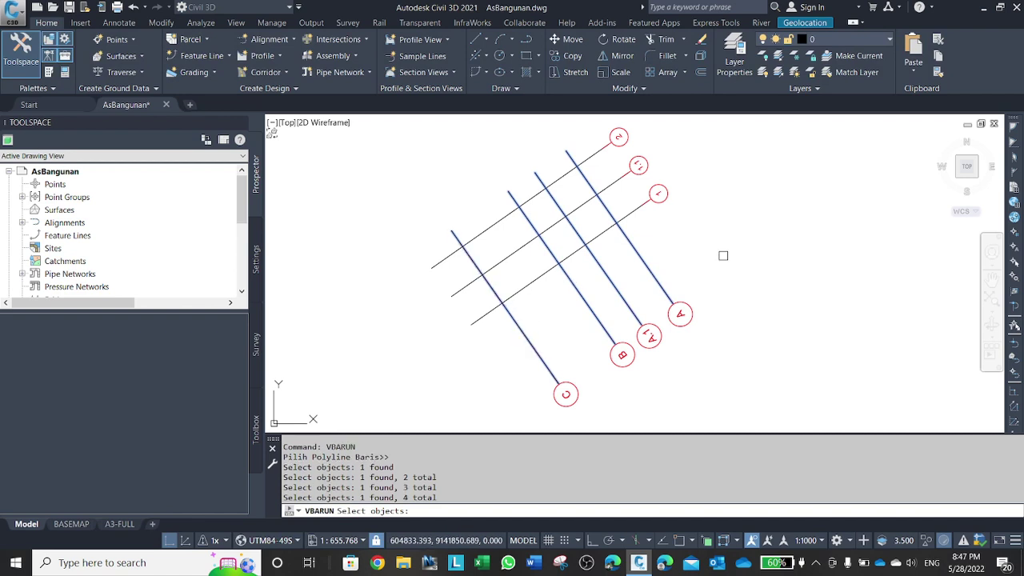
{"action": "key", "text": "Return"}
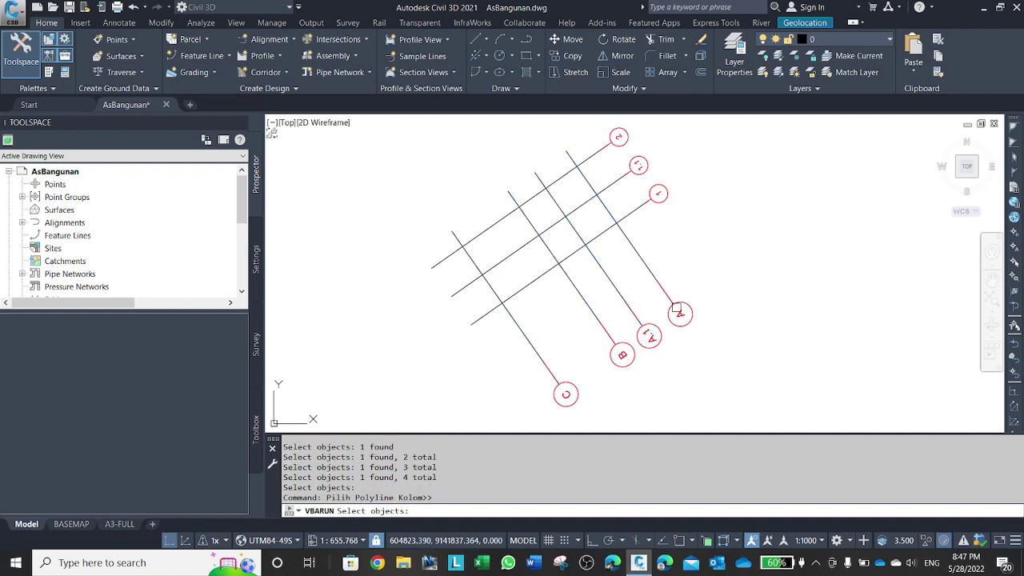
Pick the column grid lines to export the coordinates, then close the Notepad CSV window.
{"action": "left_click", "coordinate": [532, 282]}
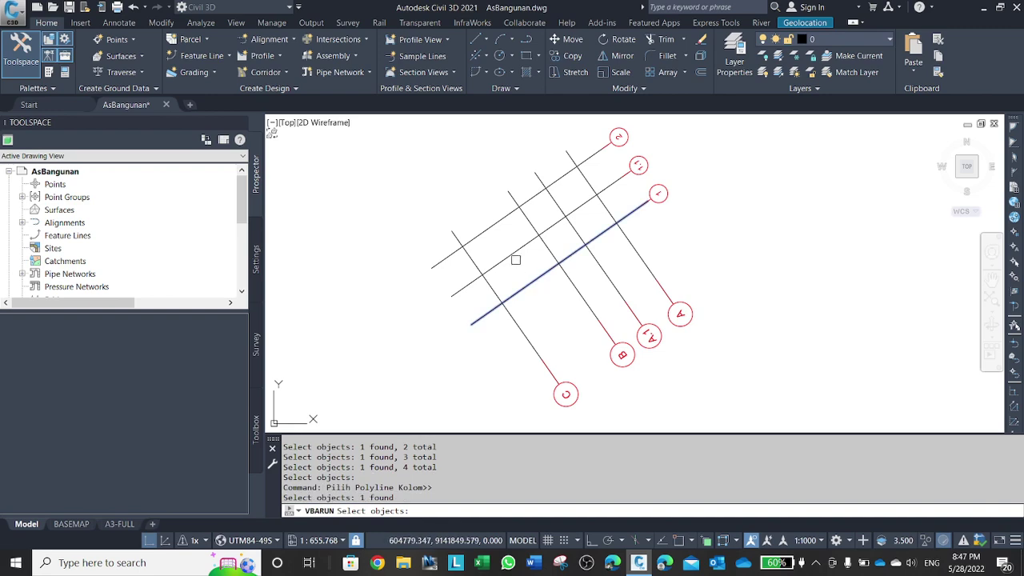
{"action": "left_click", "coordinate": [513, 252]}
{"action": "key", "text": "Return"}
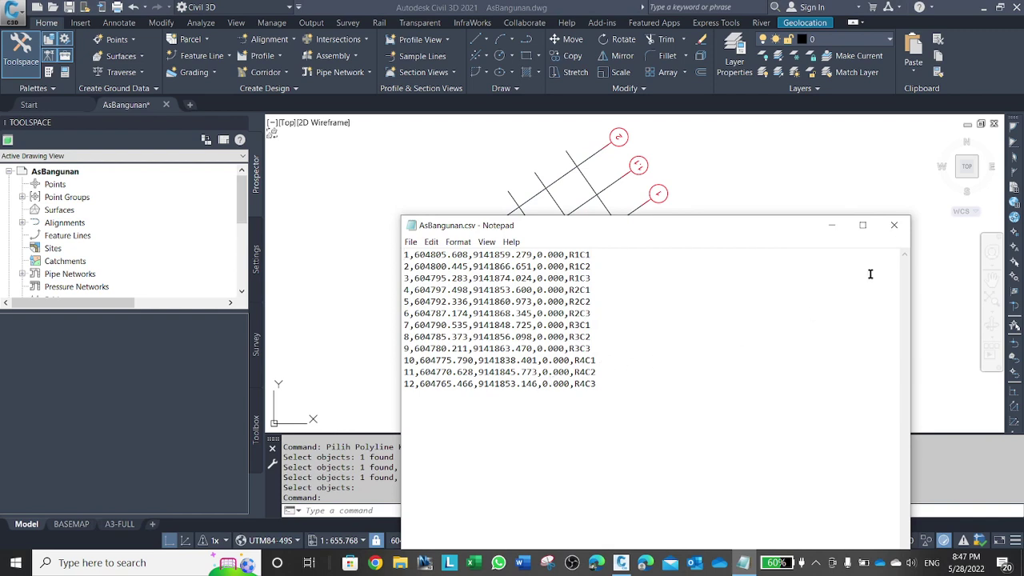
{"action": "left_click", "coordinate": [903, 228]}
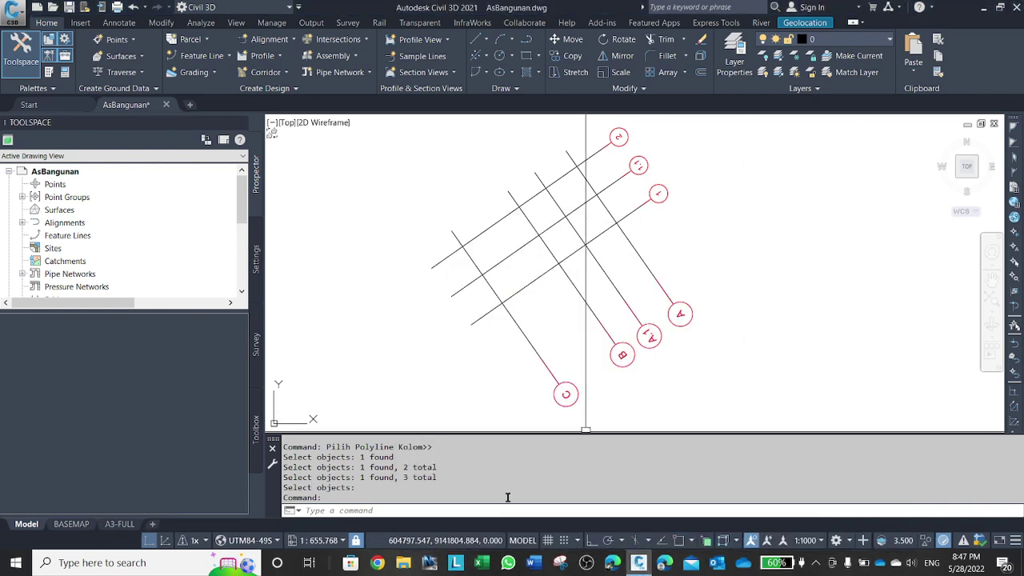
{"action": "left_click", "coordinate": [460, 512]}
Start MAPIMPORT and pick AsBangunan.csv from Downloads as an ASCII Point File.
{"action": "type", "text": "ap"}
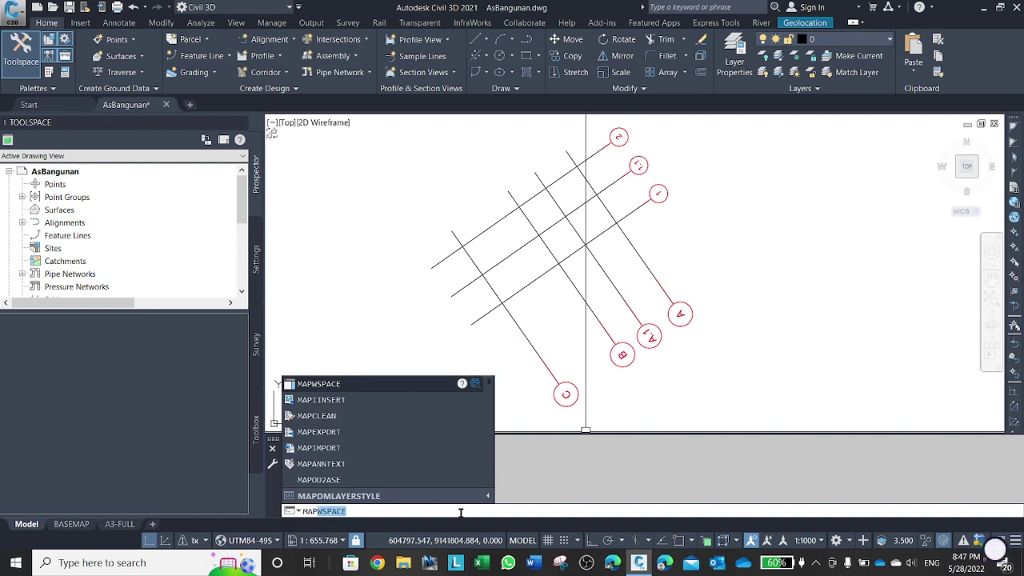
{"action": "type", "text": "imp"}
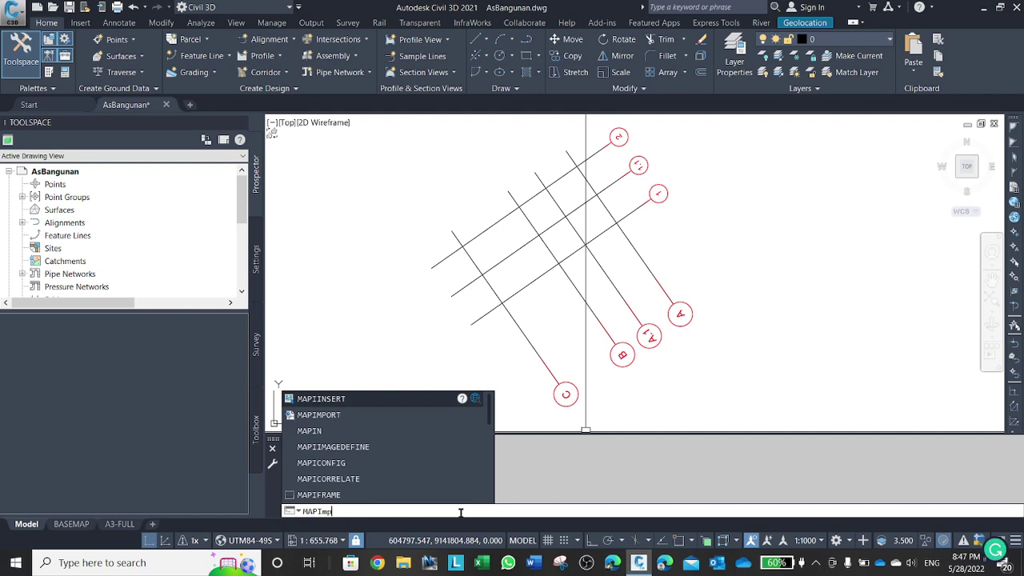
{"action": "type", "text": "o"}
{"action": "key", "text": "Return"}
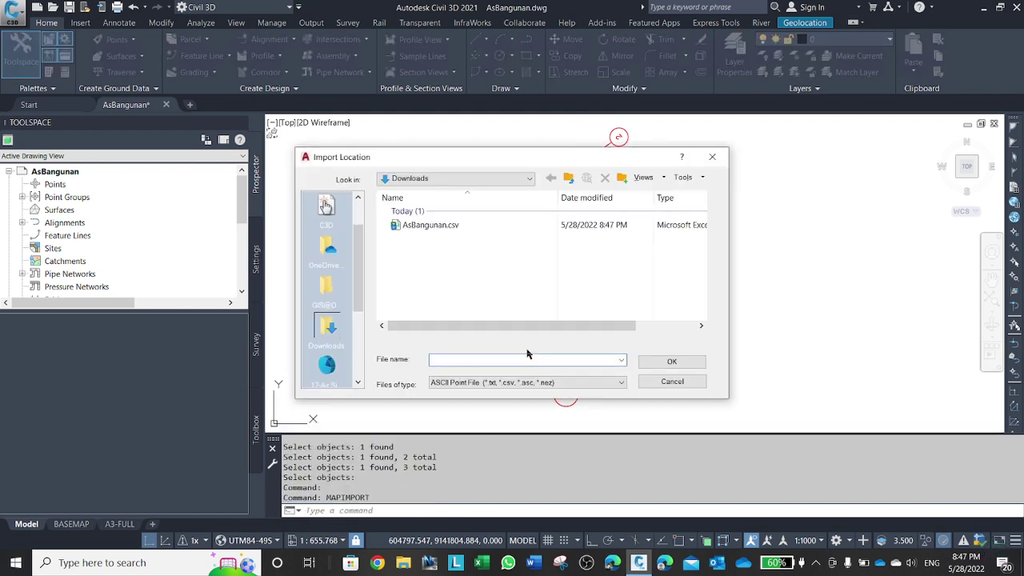
{"action": "left_click", "coordinate": [484, 383]}
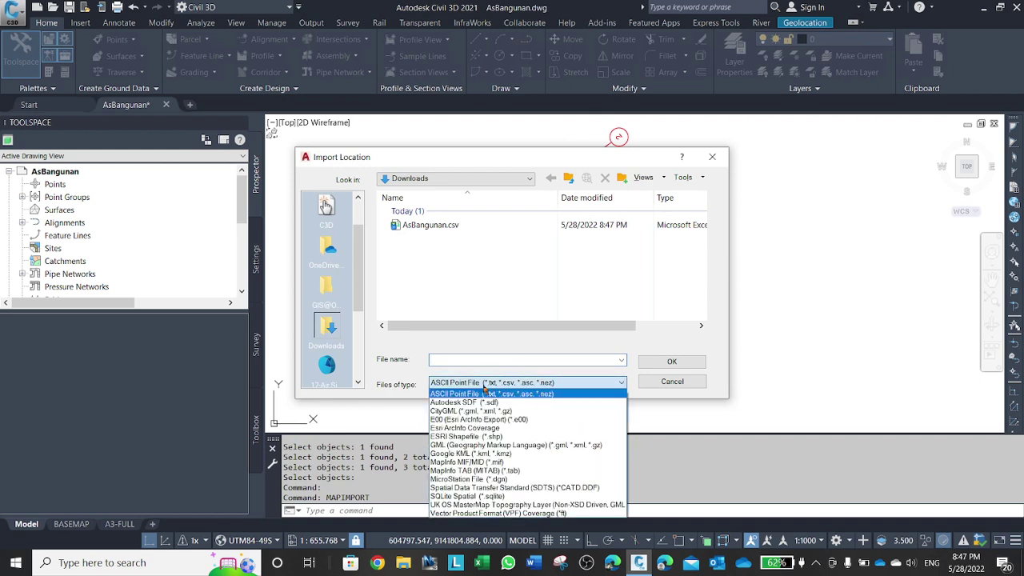
{"action": "left_click", "coordinate": [523, 394]}
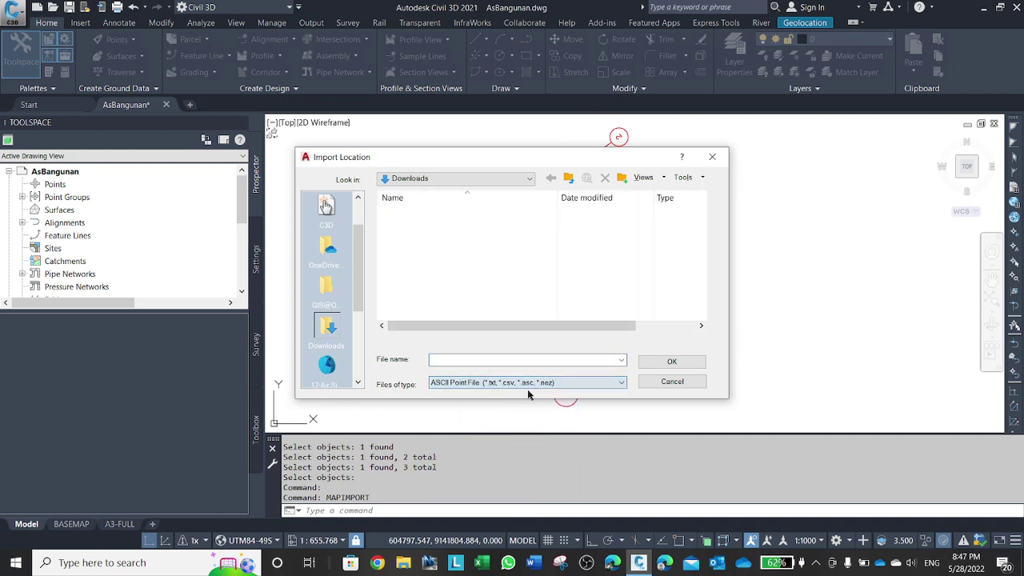
{"action": "left_click", "coordinate": [432, 227]}
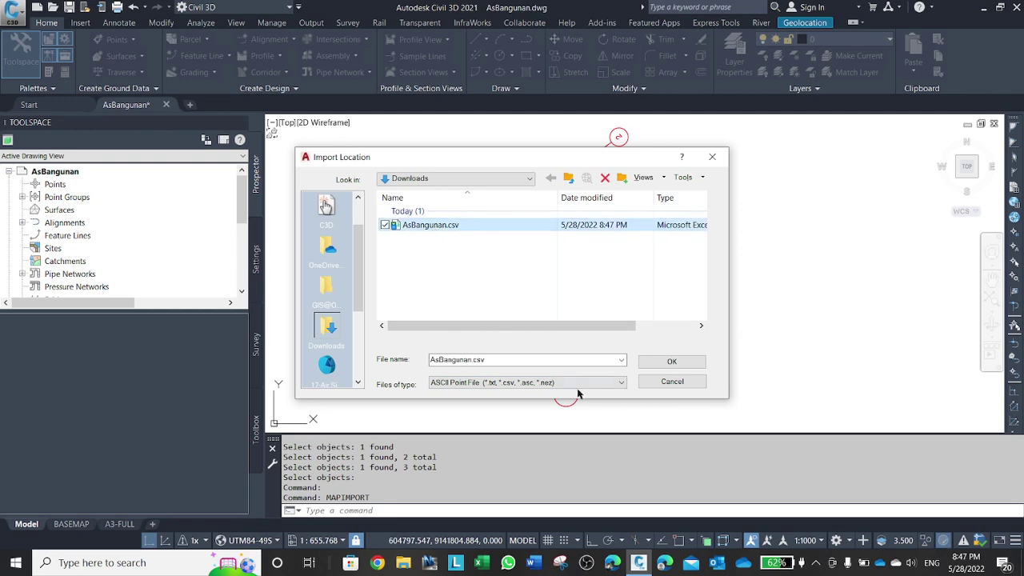
{"action": "left_click", "coordinate": [674, 364]}
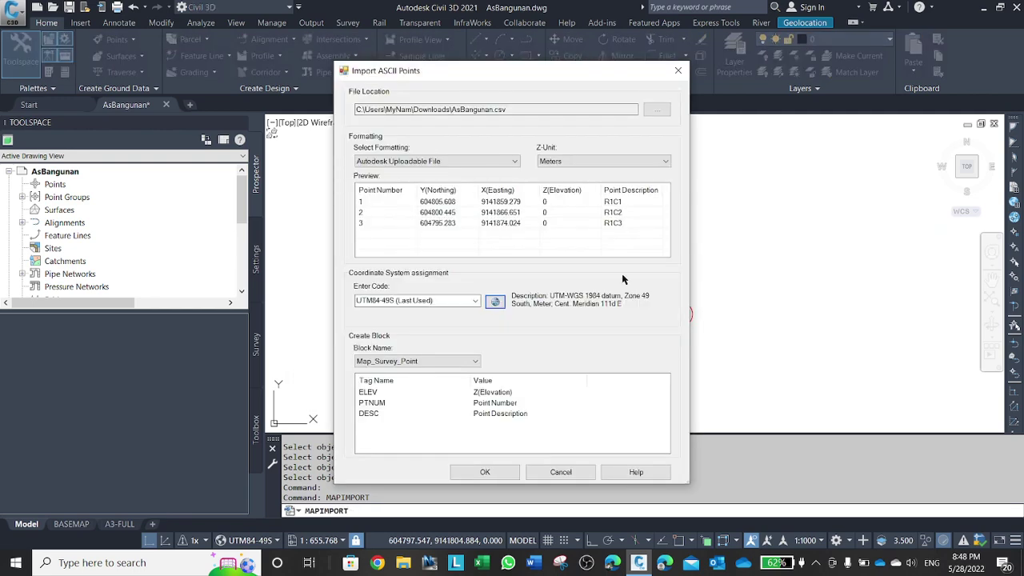
Choose PENZD (comma delimited) formatting and import the points as Map_Survey_Point blocks.
{"action": "left_click", "coordinate": [472, 160]}
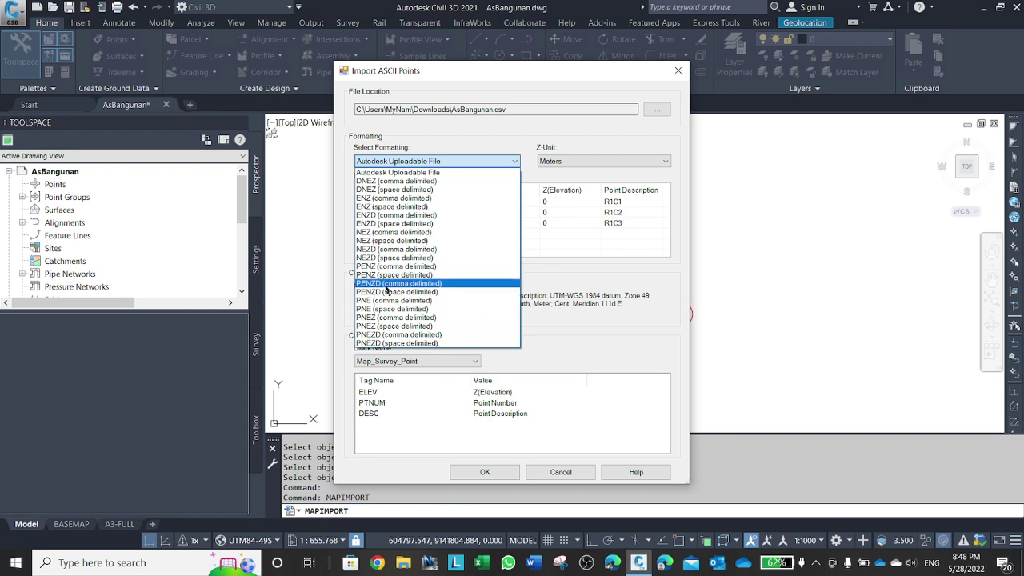
{"action": "left_click", "coordinate": [387, 284]}
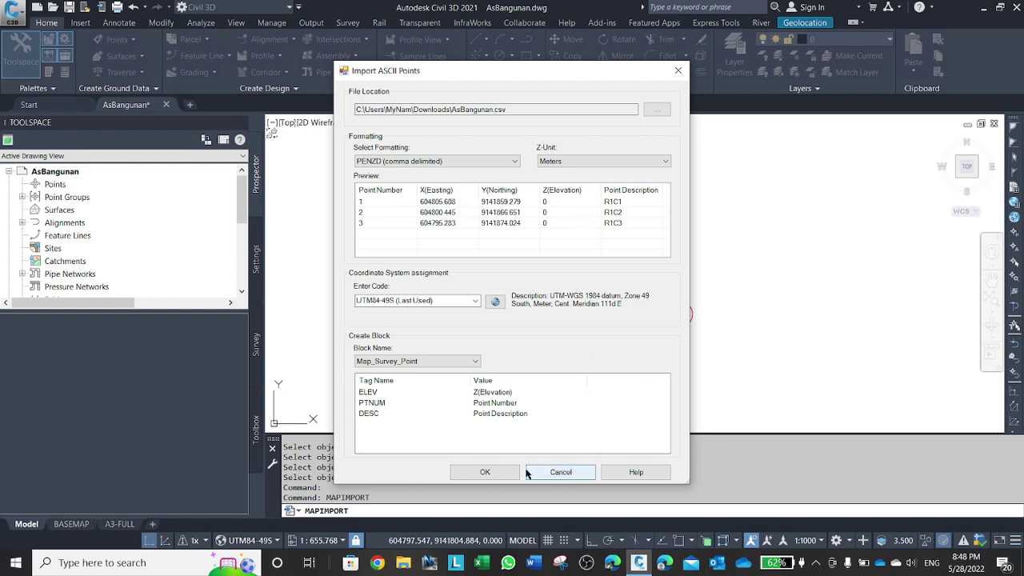
{"action": "left_click", "coordinate": [484, 474]}
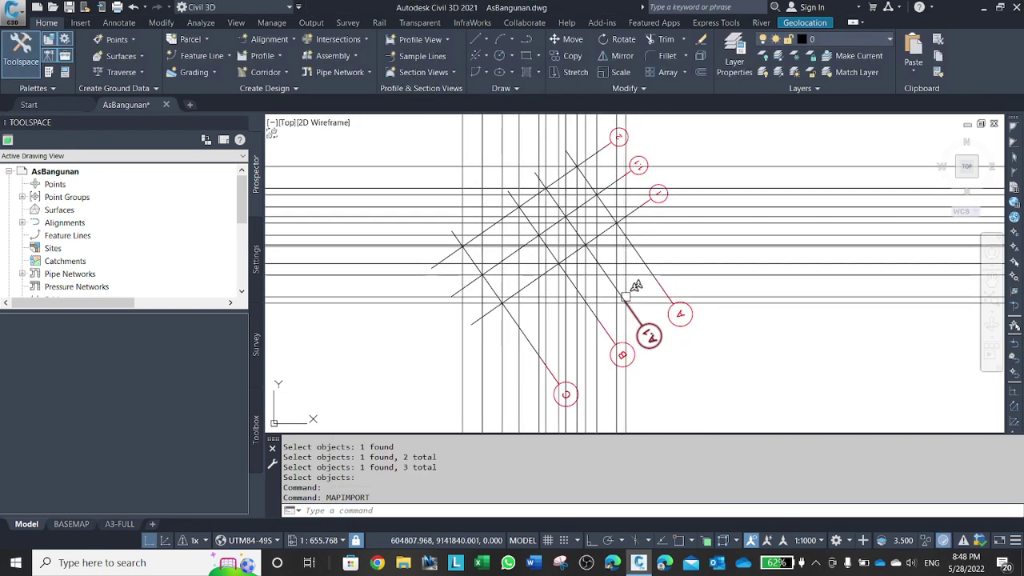
Select all imported point blocks with Select Similar and open their Properties.
{"action": "scroll", "coordinate": [592, 285], "scroll_direction": "down", "scroll_amount": 3}
{"action": "left_click", "coordinate": [658, 239]}
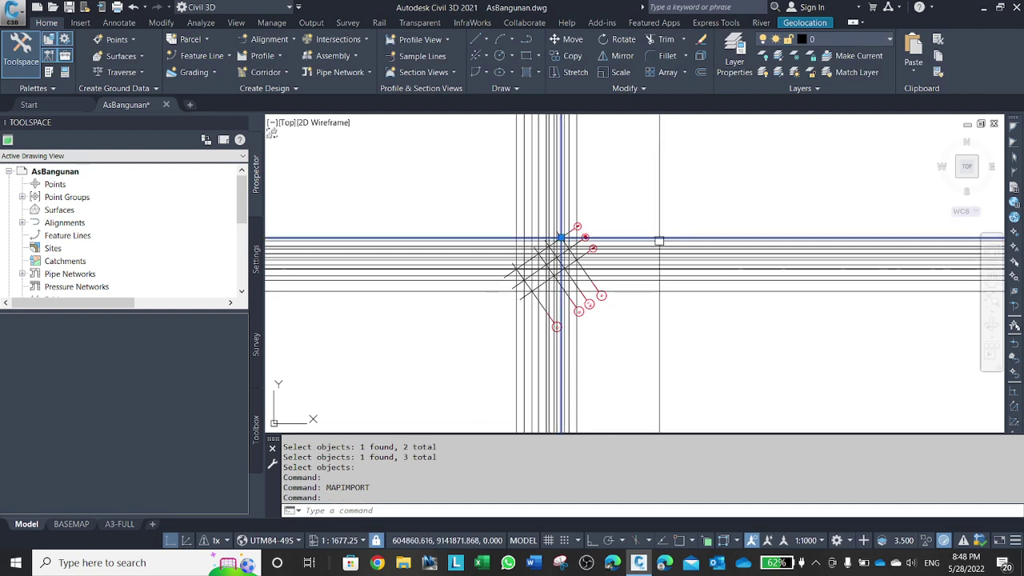
{"action": "right_click", "coordinate": [659, 239]}
{"action": "left_click", "coordinate": [720, 514]}
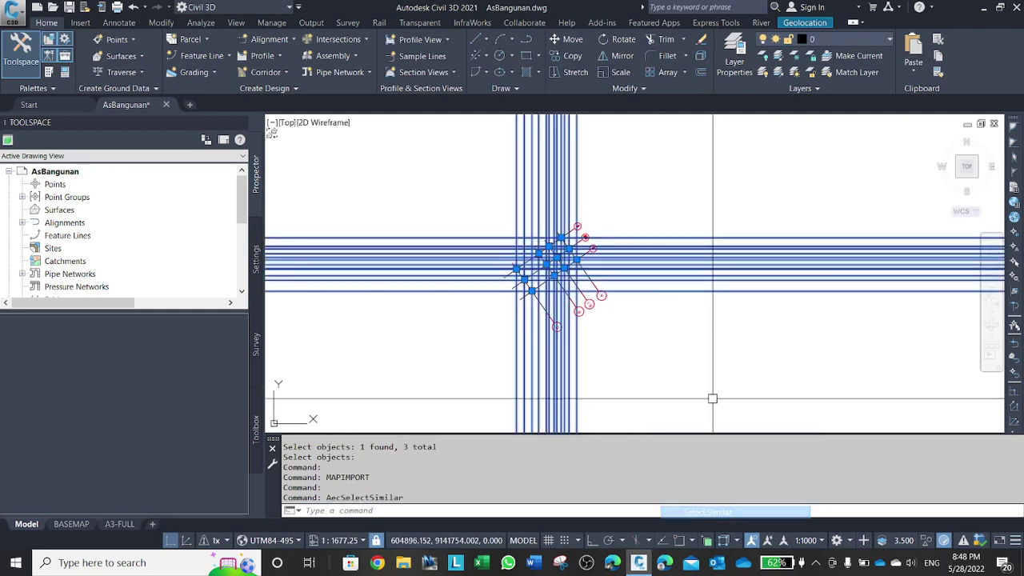
{"action": "key", "text": "ctrl+1"}
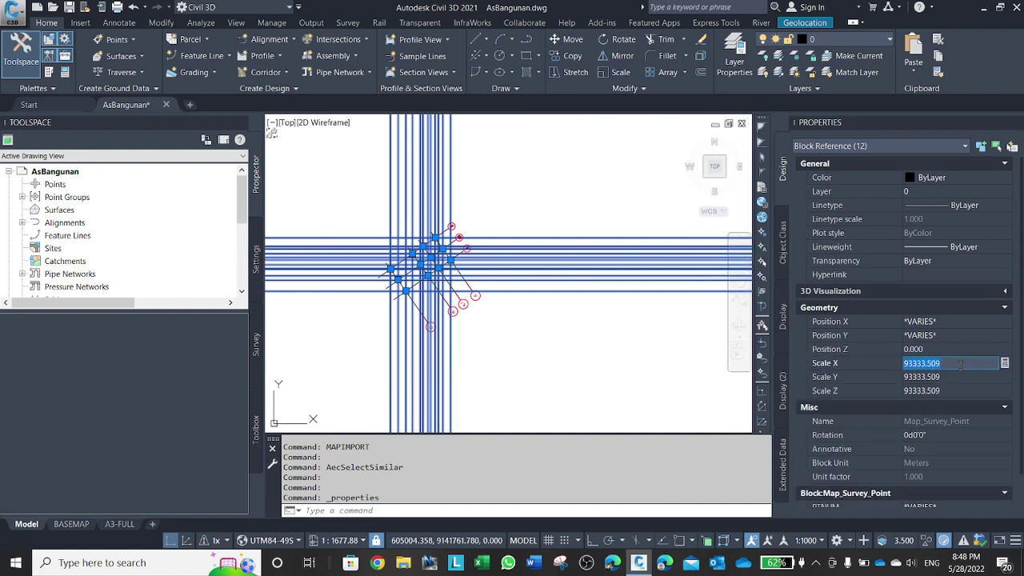
Set the blocks' Scale X, Y and Z to 1.
{"action": "type", "text": "1"}
{"action": "key", "text": "Tab"}
{"action": "type", "text": "1"}
{"action": "key", "text": "Tab"}
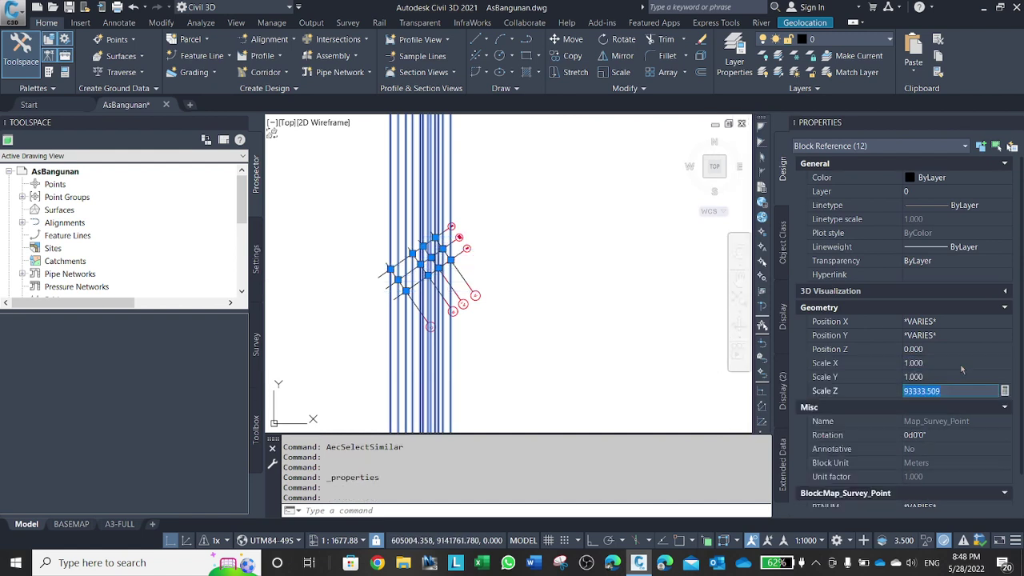
{"action": "type", "text": "1"}
{"action": "key", "text": "Return"}
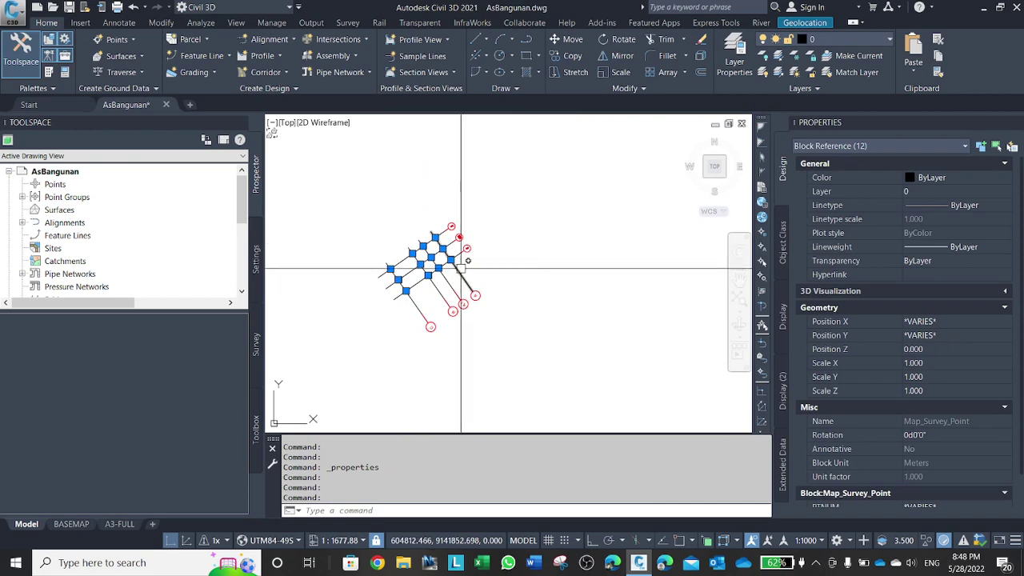
{"action": "scroll", "coordinate": [464, 268], "scroll_direction": "up", "scroll_amount": 2}
{"action": "scroll", "coordinate": [480, 276], "scroll_direction": "up", "scroll_amount": 5}
{"action": "scroll", "coordinate": [503, 282], "scroll_direction": "up", "scroll_amount": 5}
{"action": "scroll", "coordinate": [488, 295], "scroll_direction": "up", "scroll_amount": 4}
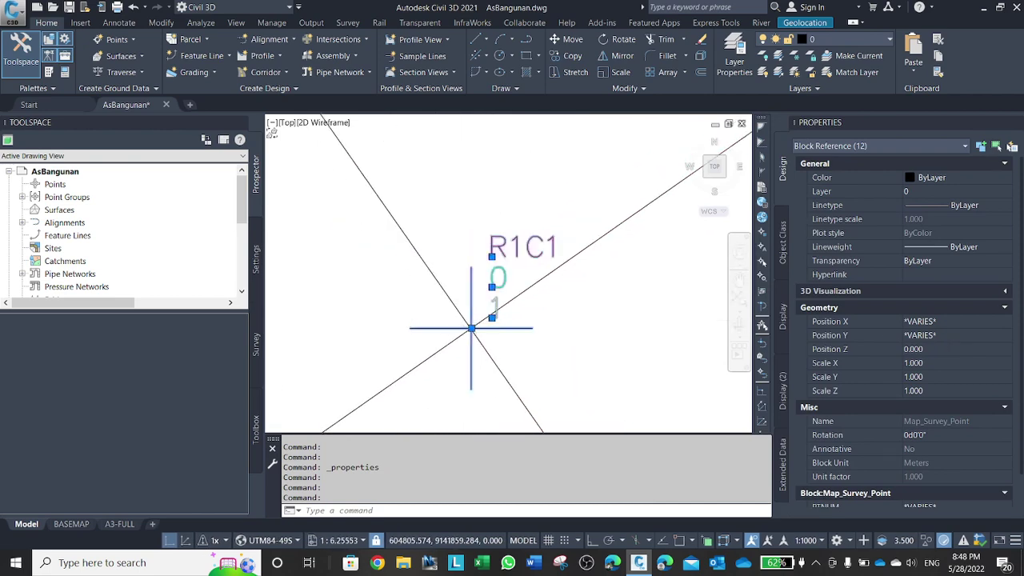
{"action": "scroll", "coordinate": [560, 264], "scroll_direction": "up", "scroll_amount": 2}
{"action": "scroll", "coordinate": [607, 242], "scroll_direction": "down", "scroll_amount": 3}
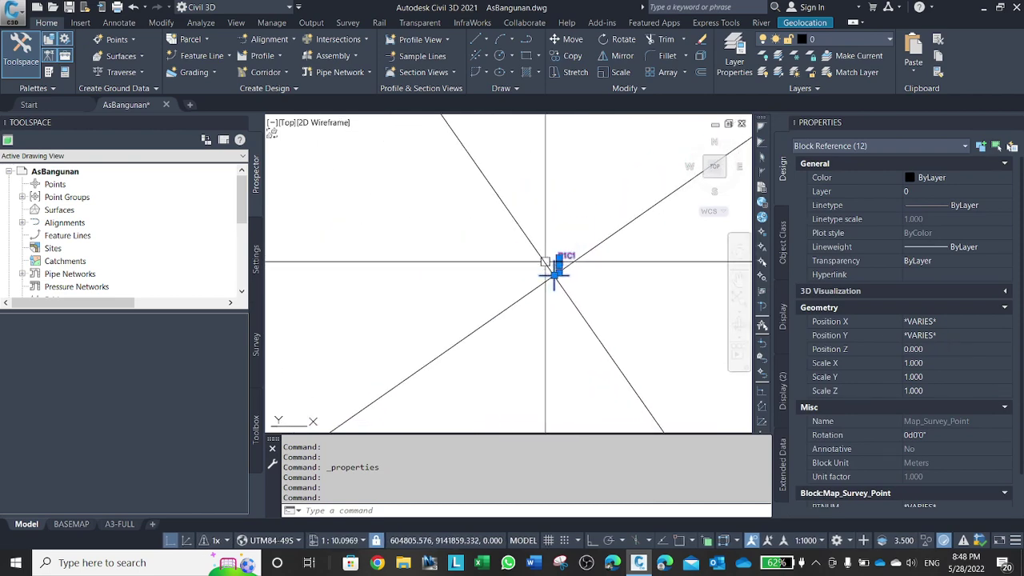
{"action": "scroll", "coordinate": [594, 269], "scroll_direction": "down", "scroll_amount": 3}
{"action": "scroll", "coordinate": [594, 270], "scroll_direction": "down", "scroll_amount": 2}
{"action": "scroll", "coordinate": [596, 219], "scroll_direction": "up", "scroll_amount": 3}
{"action": "scroll", "coordinate": [596, 219], "scroll_direction": "down", "scroll_amount": 2}
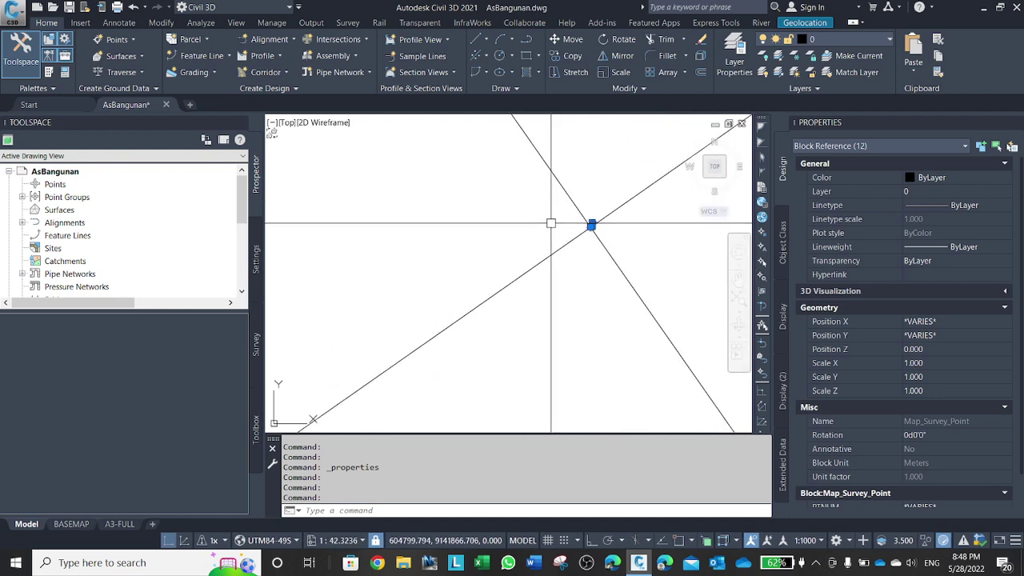
{"action": "scroll", "coordinate": [552, 221], "scroll_direction": "down", "scroll_amount": 4}
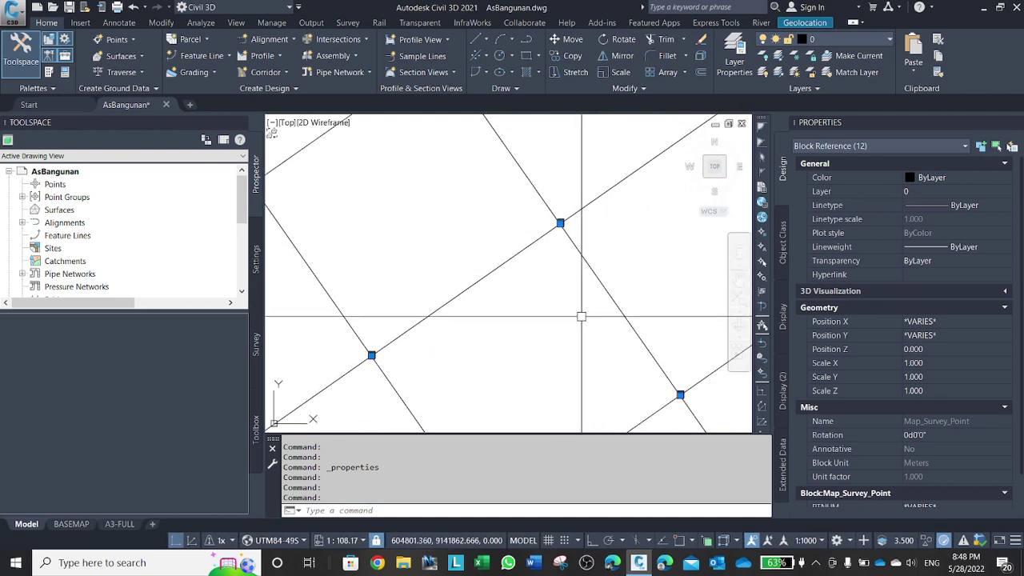